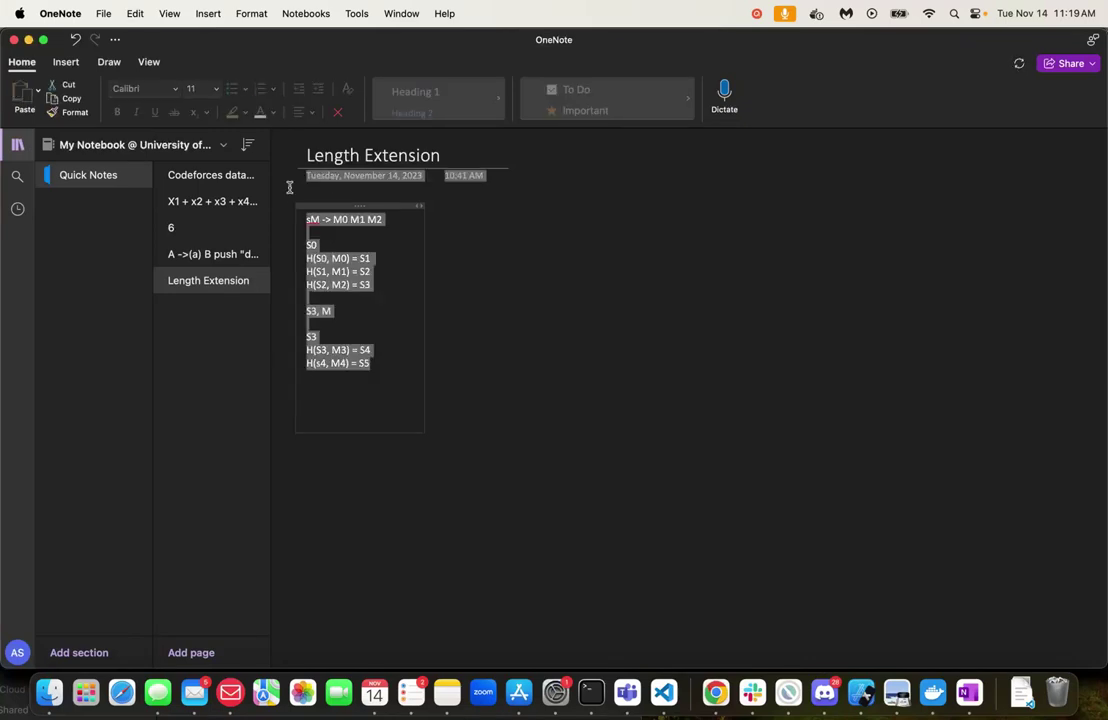
- Delete the old hash-chain notes and date, leaving an empty note container
{"action": "key", "text": "BackSpace"}
{"action": "left_click", "coordinate": [314, 225]}
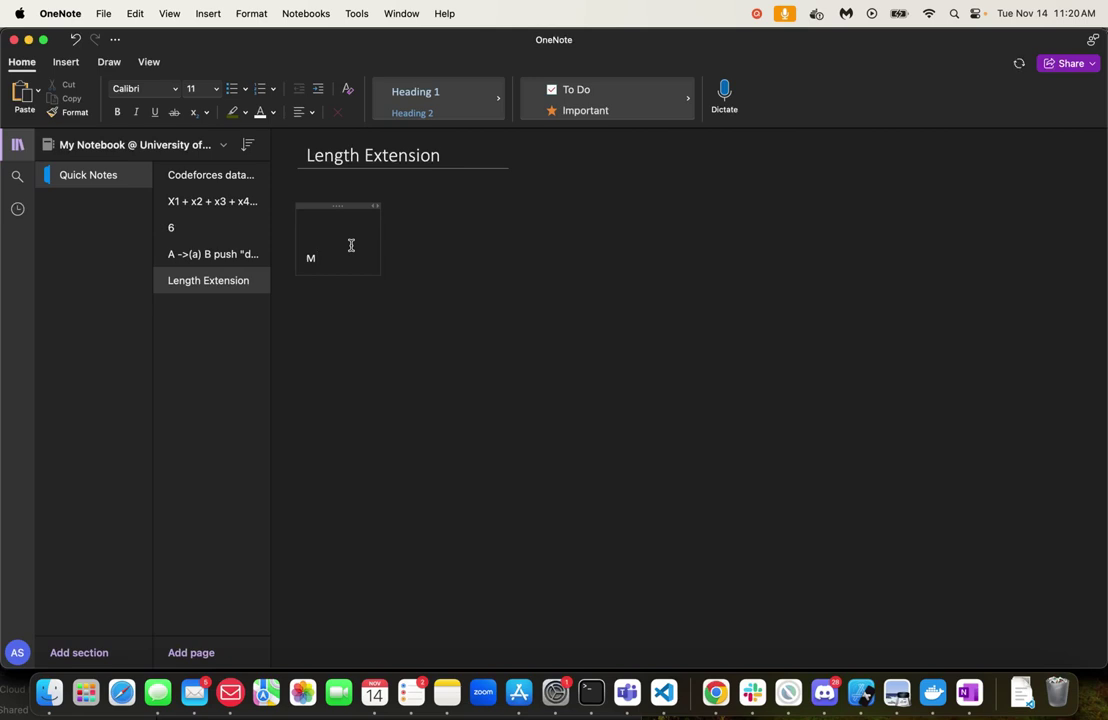
- Rewrite the note's first line so it reads H(sM), M
{"action": "type", "text": ", H(M)"}
{"action": "double_click", "coordinate": [305, 259]}
{"action": "left_click_drag", "start_coordinate": [321, 258], "coordinate": [350, 260]}
{"action": "triple_click", "coordinate": [348, 259]}
{"action": "key", "text": "BackSpace"}
{"action": "type", "text": "s"}
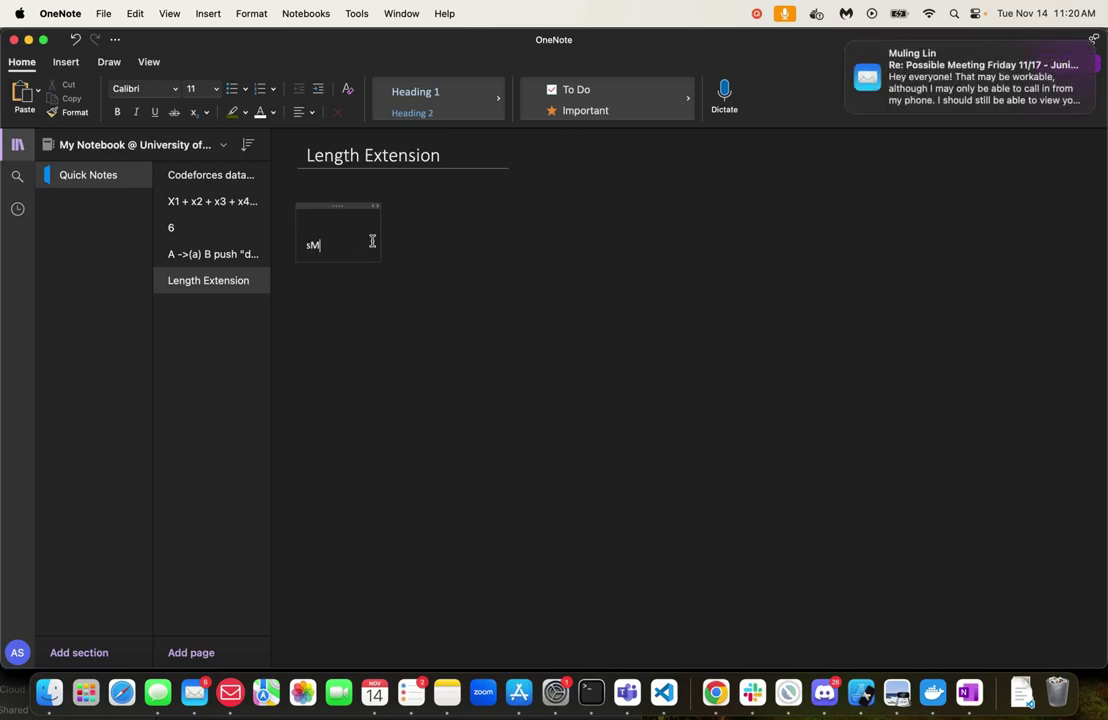
{"action": "key", "text": "Up"}
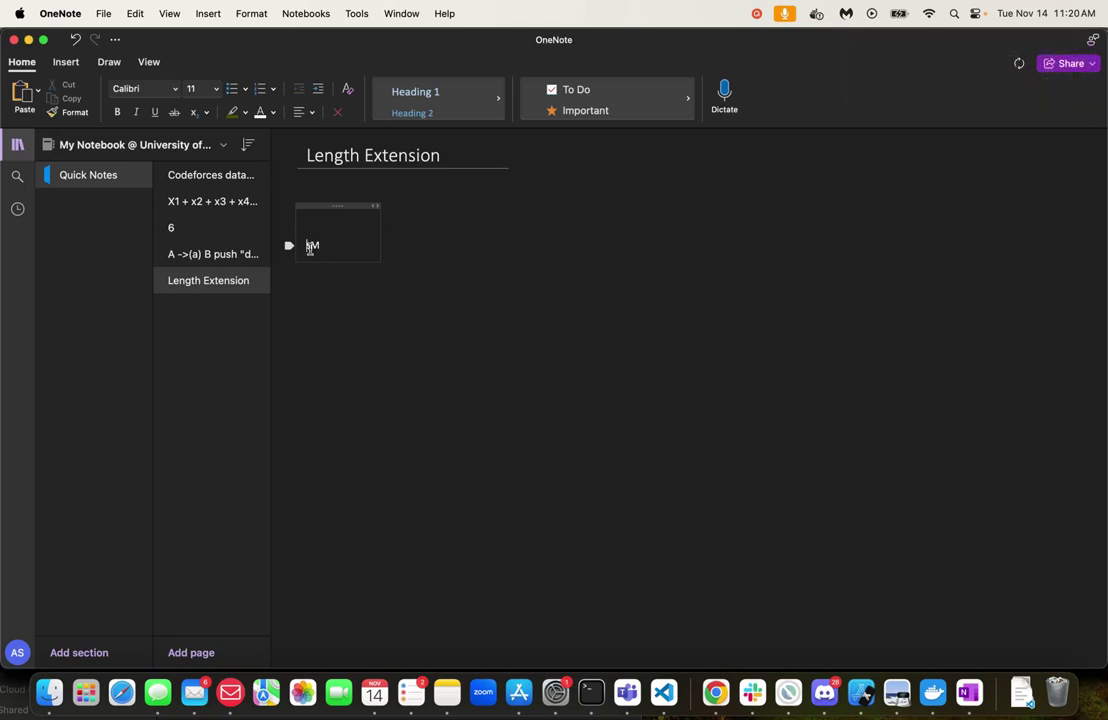
{"action": "type", "text": ")"}
{"action": "key", "text": "Home"}
{"action": "type", "text": "f(sM)"}
{"action": "type", "text": ", M"}
- Add lines M and H(sM) below, then select both lines of the note
{"action": "left_click_drag", "start_coordinate": [307, 247], "coordinate": [329, 247]}
{"action": "left_click", "coordinate": [347, 246]}
{"action": "key", "text": "Return"}
{"action": "type", "text": "M"}
{"action": "key", "text": "Return"}
{"action": "type", "text": "H"}
{"action": "mouse_move", "coordinate": [319, 274]}
{"action": "left_mouse_down"}
{"action": "mouse_move", "coordinate": [346, 274]}
{"action": "mouse_move", "coordinate": [317, 247]}
{"action": "left_mouse_up"}
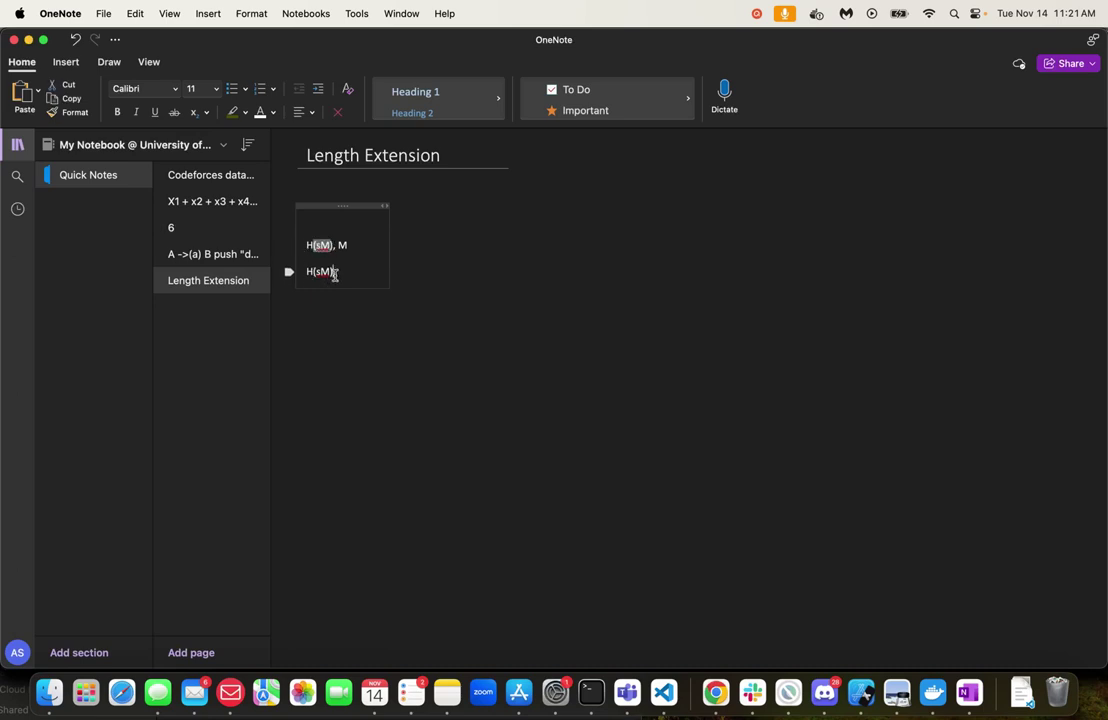
{"action": "left_click", "coordinate": [335, 273]}
{"action": "double_click", "coordinate": [335, 273]}
{"action": "left_click_drag", "start_coordinate": [305, 245], "coordinate": [361, 285]}
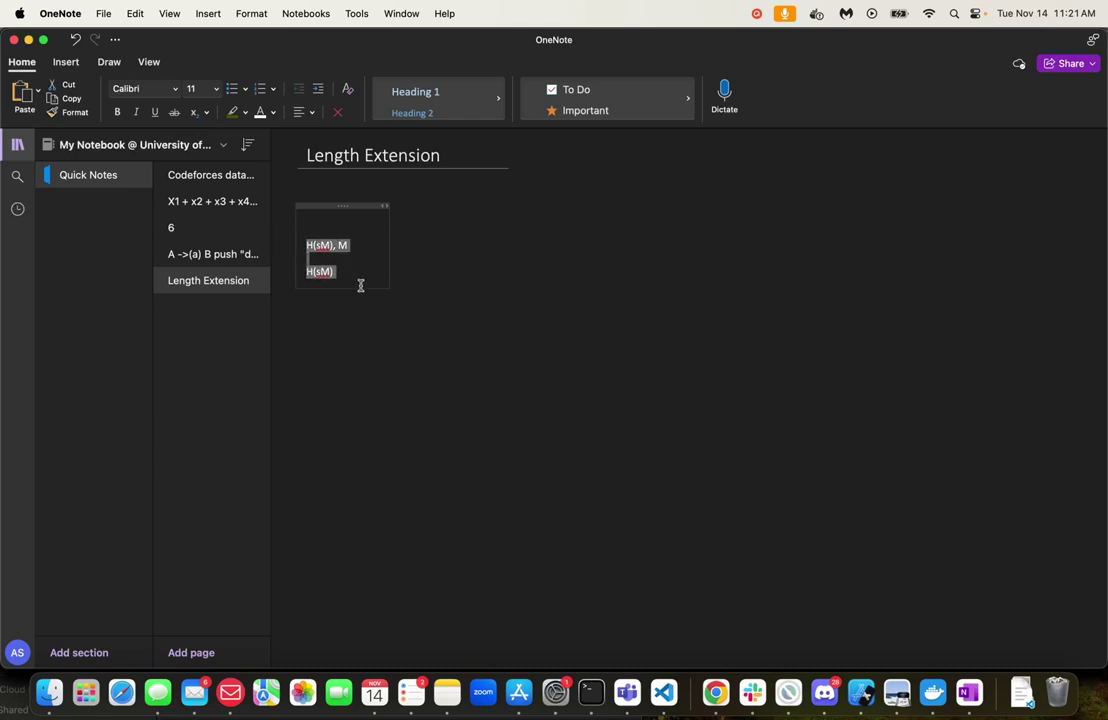
- Replace the selected lines with the single line sM -> M0 M1 M2
{"action": "key", "text": "BackSpace"}
{"action": "type", "text": "M -"}
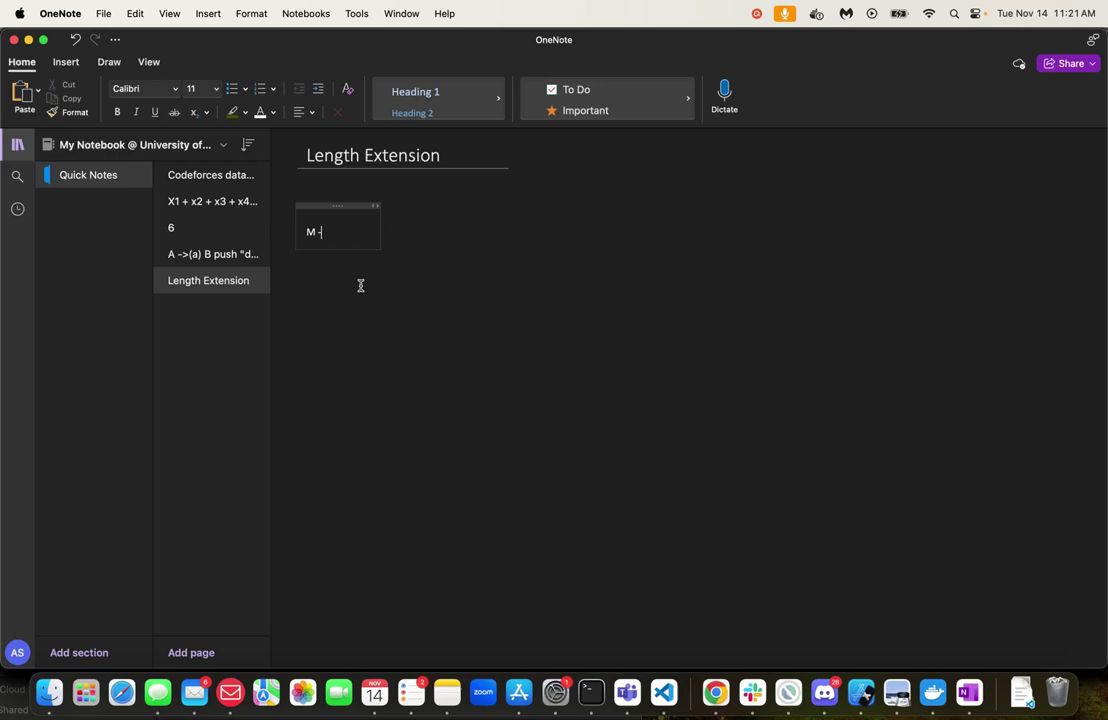
{"action": "type", "text": "> M0 M"}
{"action": "type", "text": "1 M2"}
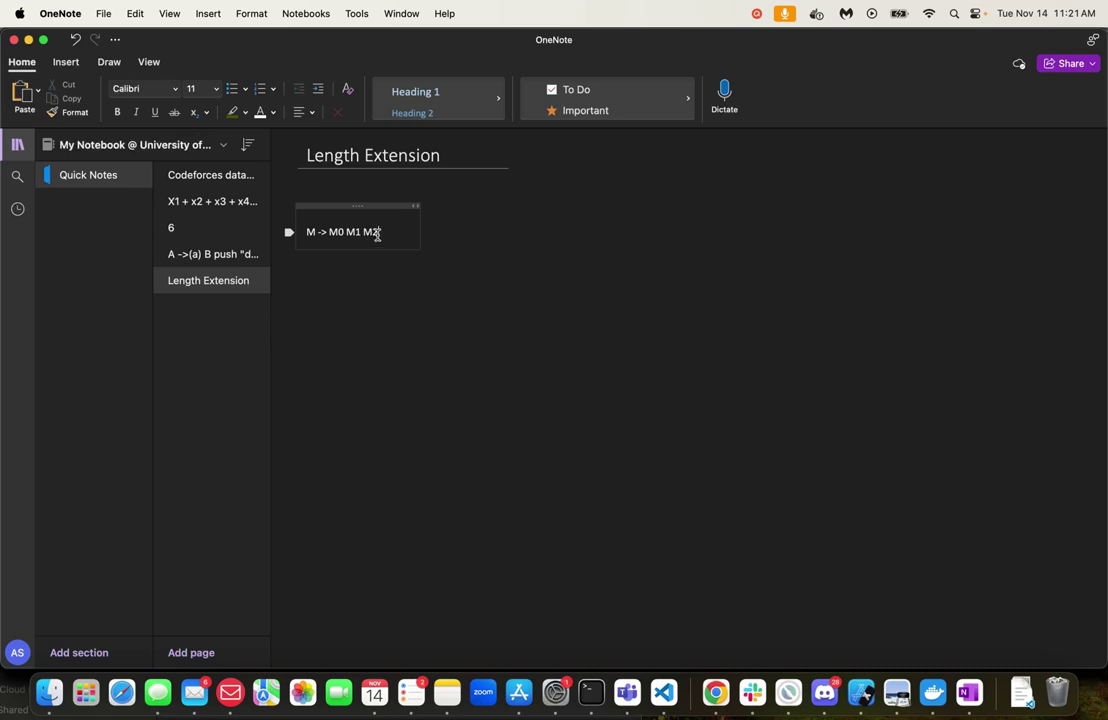
{"action": "left_click", "coordinate": [307, 233]}
{"action": "type", "text": "s"}
{"action": "double_click", "coordinate": [312, 234]}
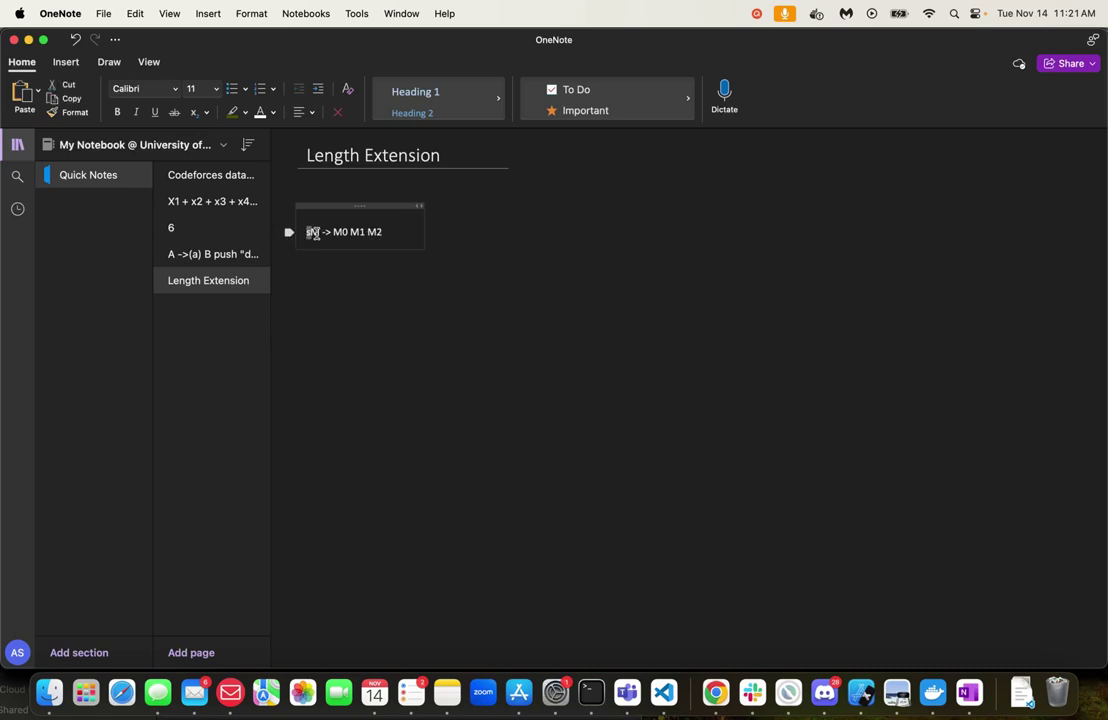
{"action": "left_click_drag", "start_coordinate": [334, 232], "coordinate": [386, 232]}
{"action": "double_click", "coordinate": [313, 234]}
{"action": "double_click", "coordinate": [344, 234]}
{"action": "left_click_drag", "start_coordinate": [347, 234], "coordinate": [380, 234]}
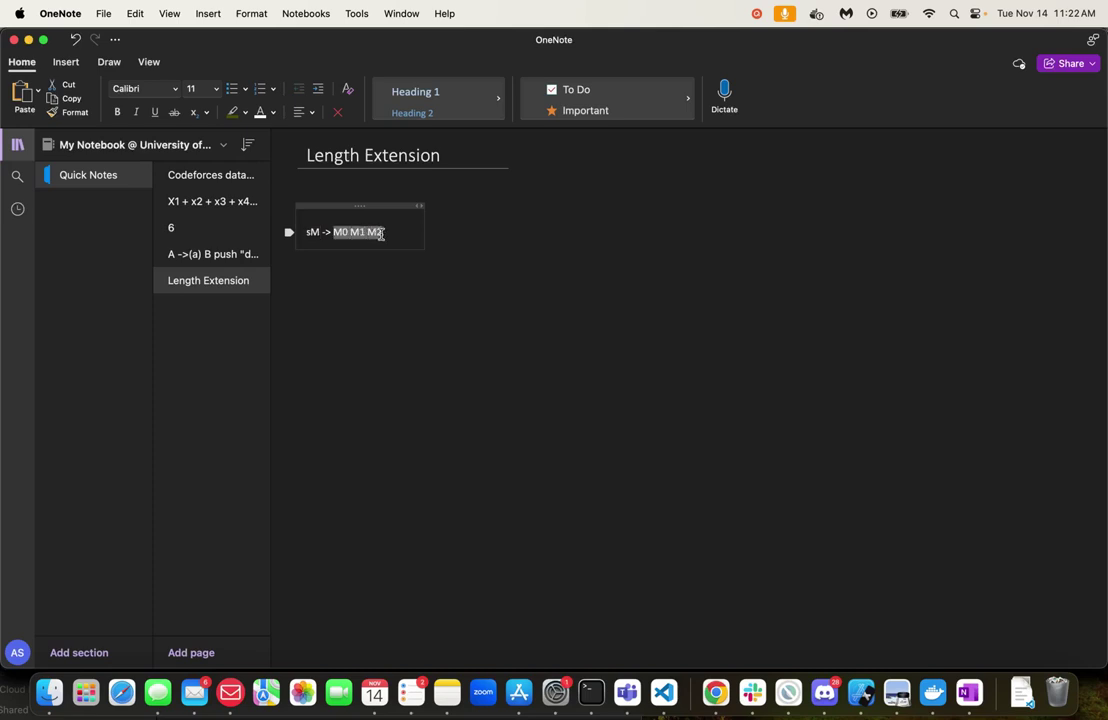
{"action": "left_click", "coordinate": [334, 234]}
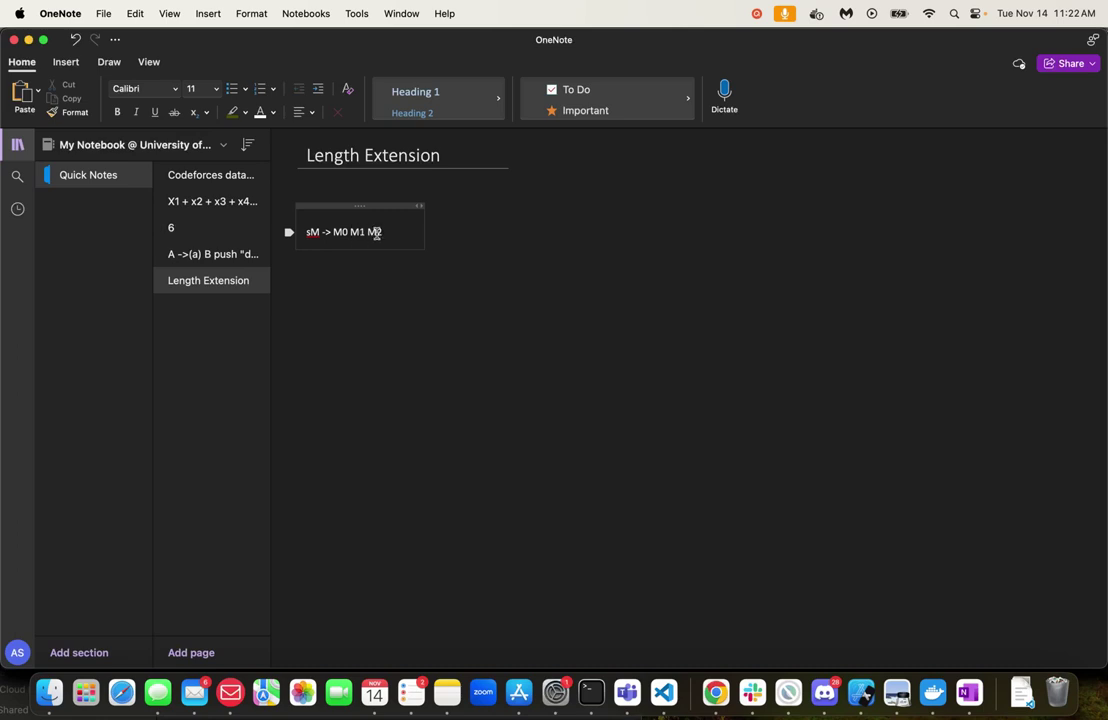
{"action": "left_click", "coordinate": [387, 232]}
- Write the chain S0, H(S0, M0) = S1, H(S1, M1) = S2, H(S2, M2) = S3 on separate lines
{"action": "key", "text": "Return"}
{"action": "type", "text": "S0"}
{"action": "key", "text": "Return"}
{"action": "type", "text": "H(S0,"}
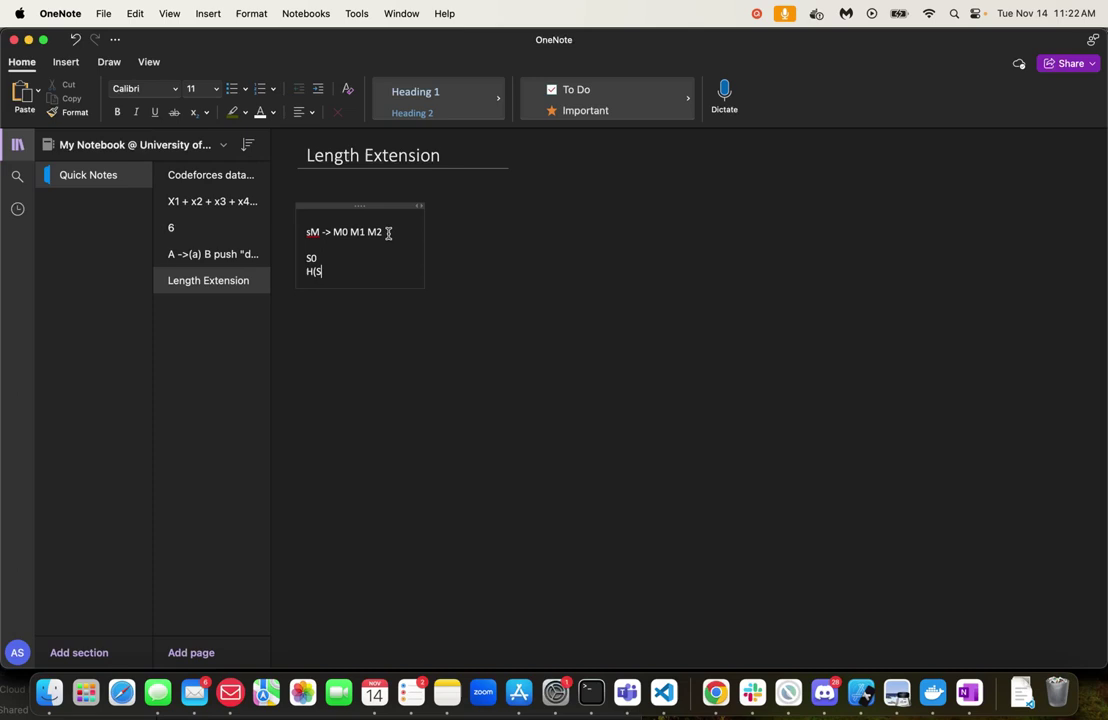
{"action": "type", "text": " M0)"}
{"action": "type", "text": " = S1"}
{"action": "key", "text": "Return"}
{"action": "type", "text": "H"}
{"action": "type", "text": "(S1, M"}
{"action": "type", "text": "1) ="}
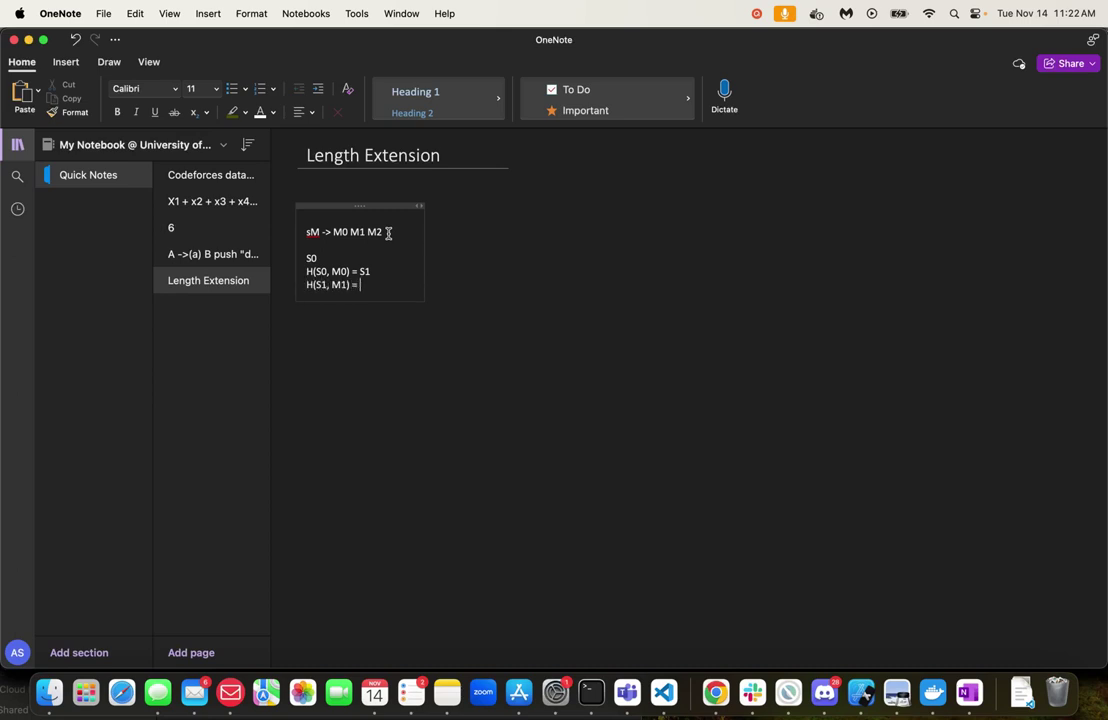
{"action": "type", "text": " S2"}
{"action": "key", "text": "Return"}
{"action": "type", "text": "H(S"}
{"action": "type", "text": "2, M2) = "}
{"action": "type", "text": "S3"}
- Add the lines S3, M and H(sM) below the state chain
{"action": "key", "text": "Return"}
{"action": "key", "text": "Return"}
{"action": "type", "text": "S3, M"}
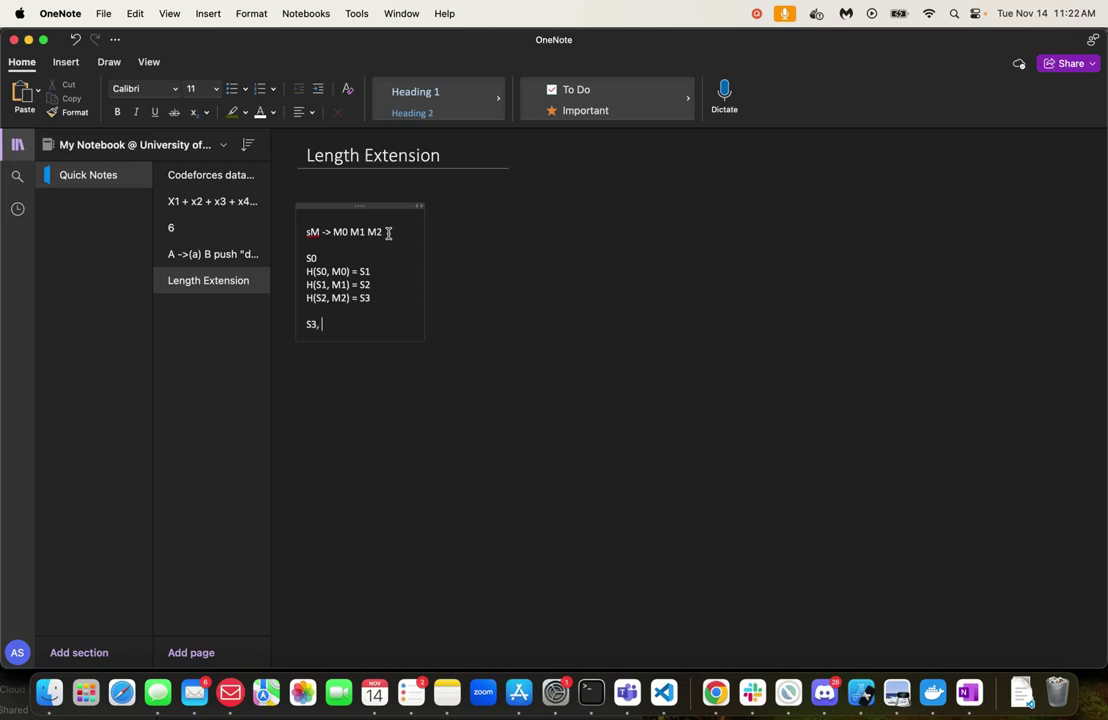
{"action": "key", "text": "Return"}
{"action": "key", "text": "Return"}
{"action": "type", "text": "s"}
{"action": "key", "text": "Left"}
{"action": "key", "text": "Left"}
{"action": "type", "text": "H(sM"}
{"action": "type", "text": ")"}
- Extend the last line to read H(sM) != S3
{"action": "left_click_drag", "start_coordinate": [300, 258], "coordinate": [371, 299]}
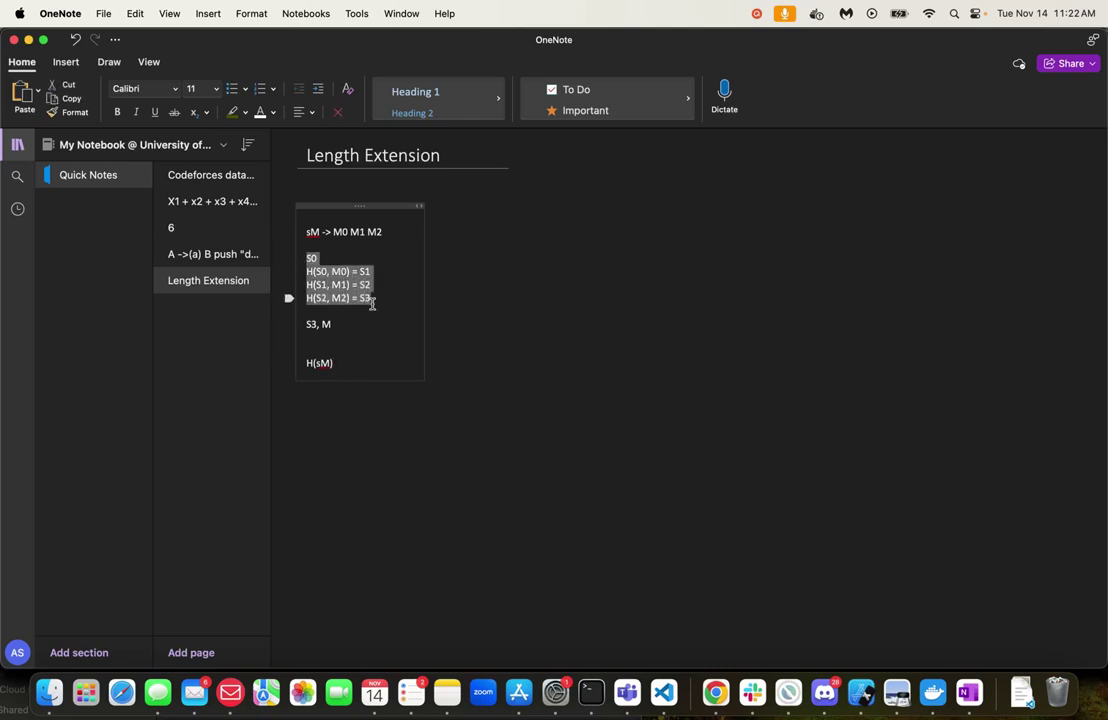
{"action": "left_click", "coordinate": [340, 350]}
{"action": "left_click", "coordinate": [337, 369]}
{"action": "type", "text": "= S3"}
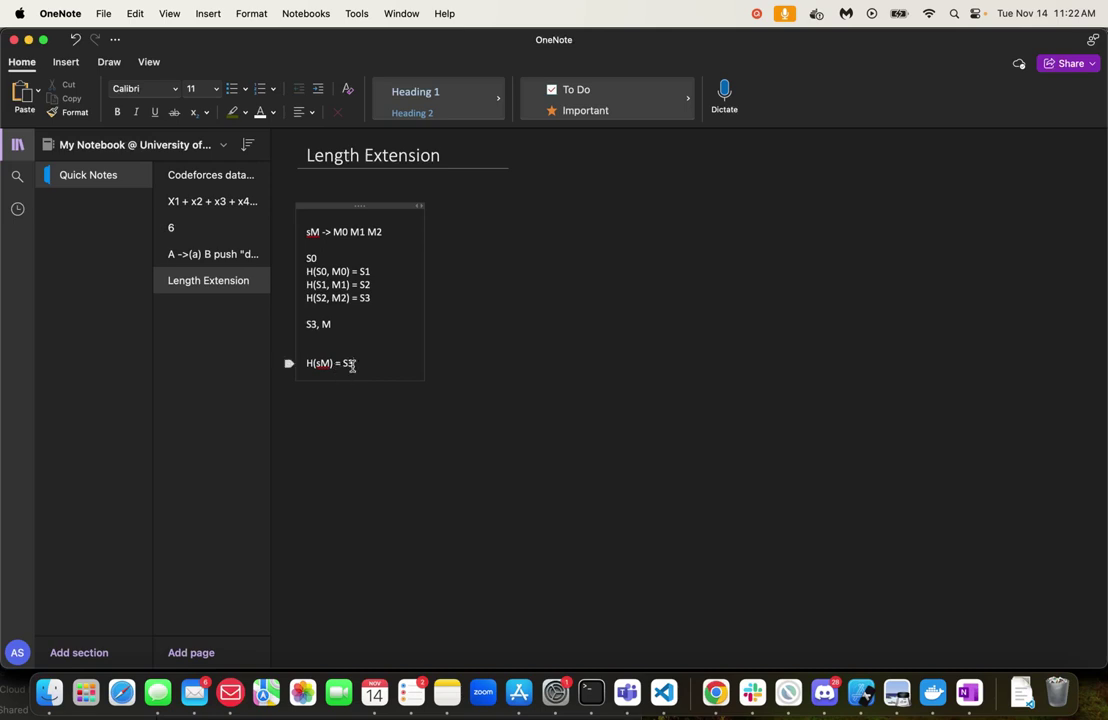
{"action": "double_click", "coordinate": [348, 363]}
{"action": "mouse_move", "coordinate": [333, 328]}
{"action": "left_mouse_down"}
{"action": "mouse_move", "coordinate": [310, 232]}
{"action": "mouse_move", "coordinate": [322, 324]}
{"action": "left_mouse_up"}
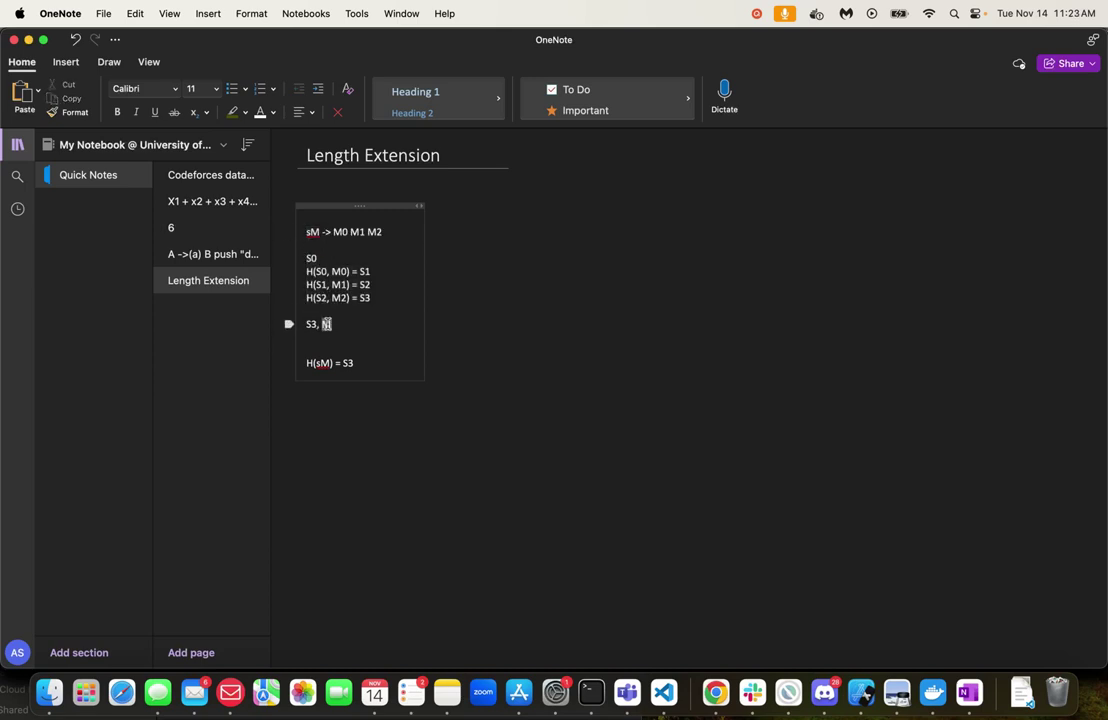
{"action": "left_click", "coordinate": [359, 365]}
{"action": "type", "text": "!"}
{"action": "mouse_move", "coordinate": [361, 366]}
{"action": "left_mouse_down"}
{"action": "mouse_move", "coordinate": [306, 363]}
{"action": "mouse_move", "coordinate": [324, 331]}
{"action": "mouse_move", "coordinate": [311, 327]}
{"action": "left_mouse_up"}
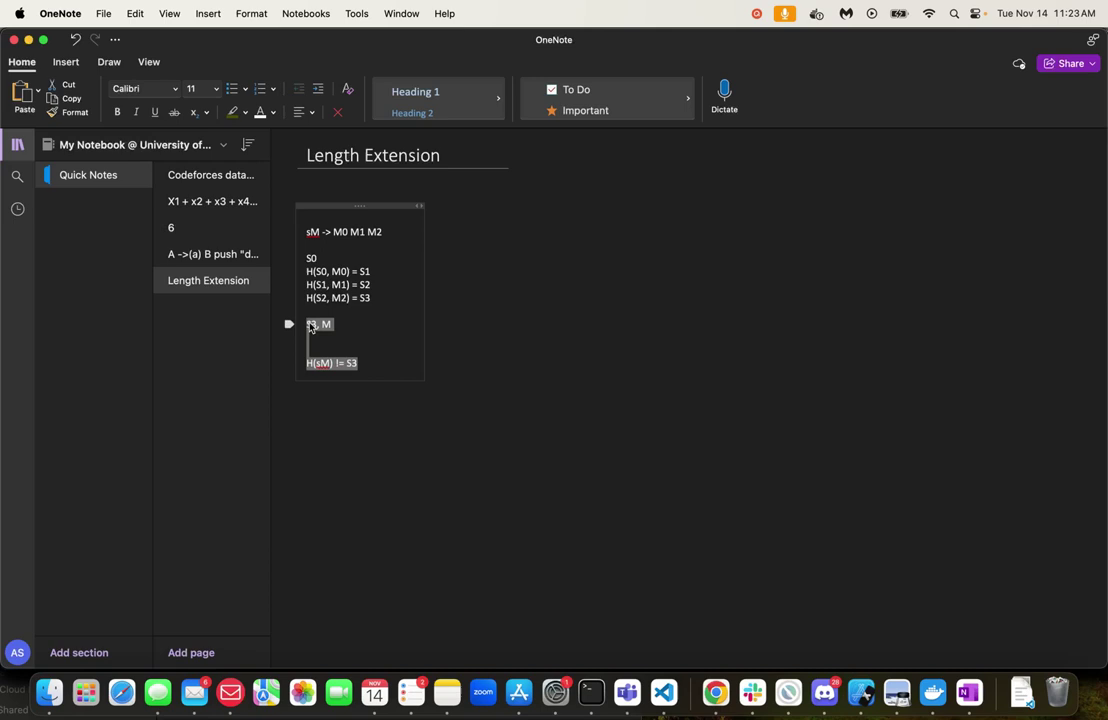
{"action": "mouse_move", "coordinate": [370, 364]}
{"action": "left_mouse_down"}
{"action": "mouse_move", "coordinate": [322, 239]}
{"action": "mouse_move", "coordinate": [307, 228]}
{"action": "left_mouse_up"}
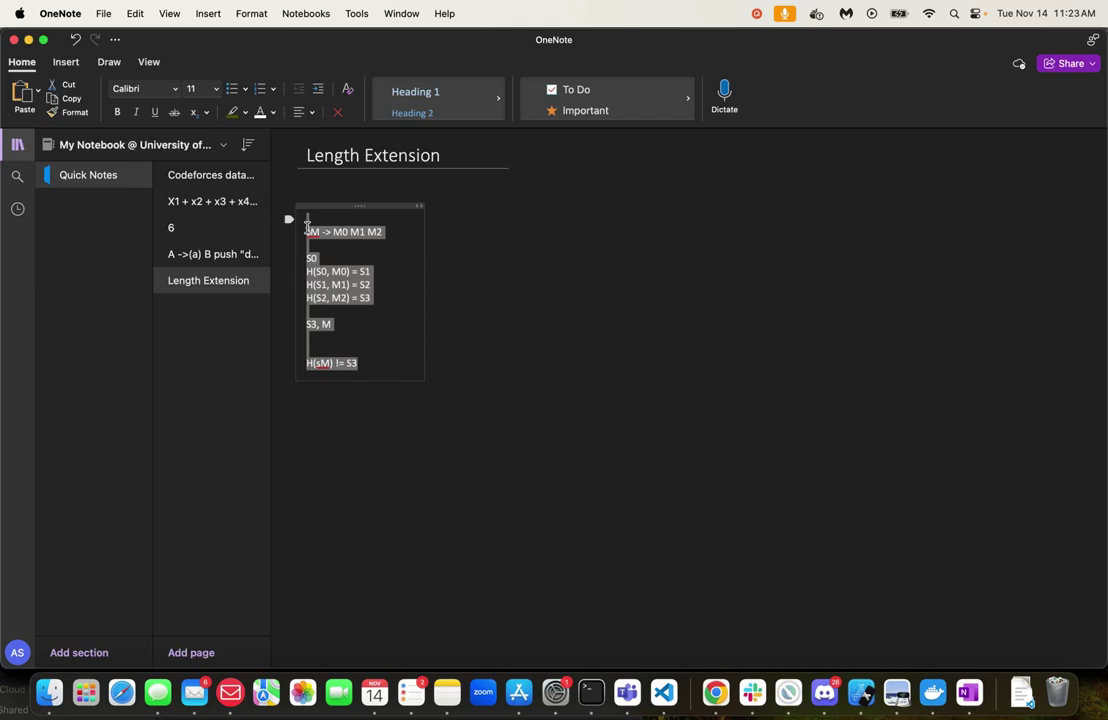
{"action": "left_click_drag", "start_coordinate": [333, 232], "coordinate": [380, 232]}
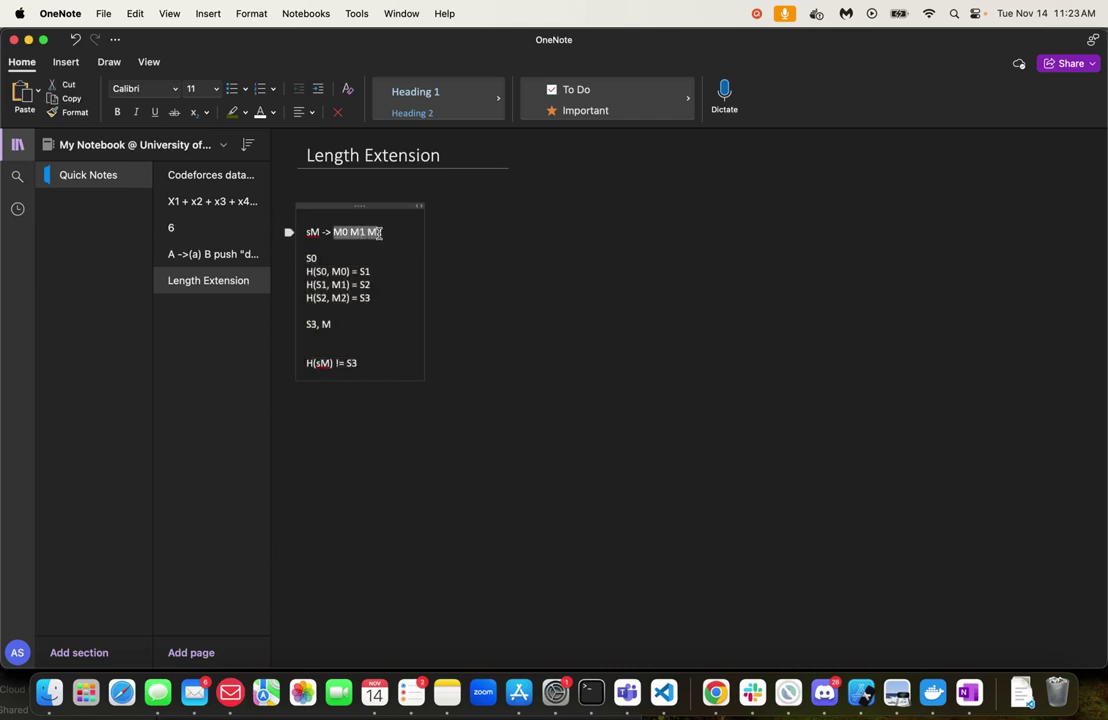
{"action": "double_click", "coordinate": [388, 155]}
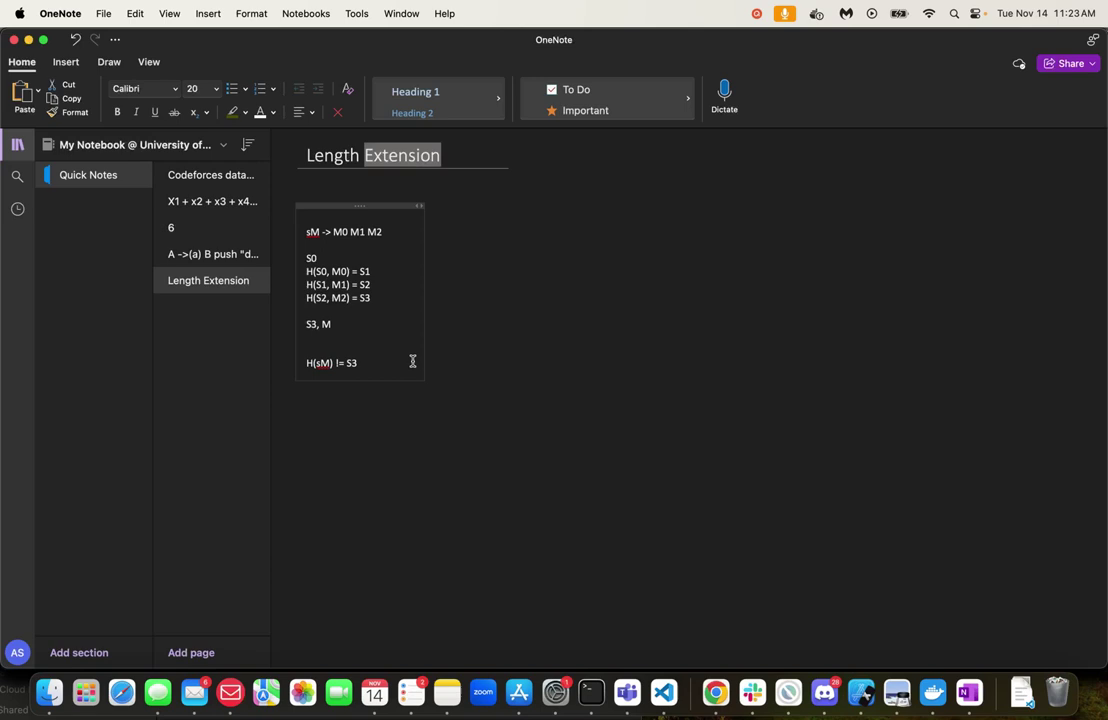
{"action": "left_click_drag", "start_coordinate": [378, 289], "coordinate": [308, 232]}
{"action": "left_click", "coordinate": [311, 232]}
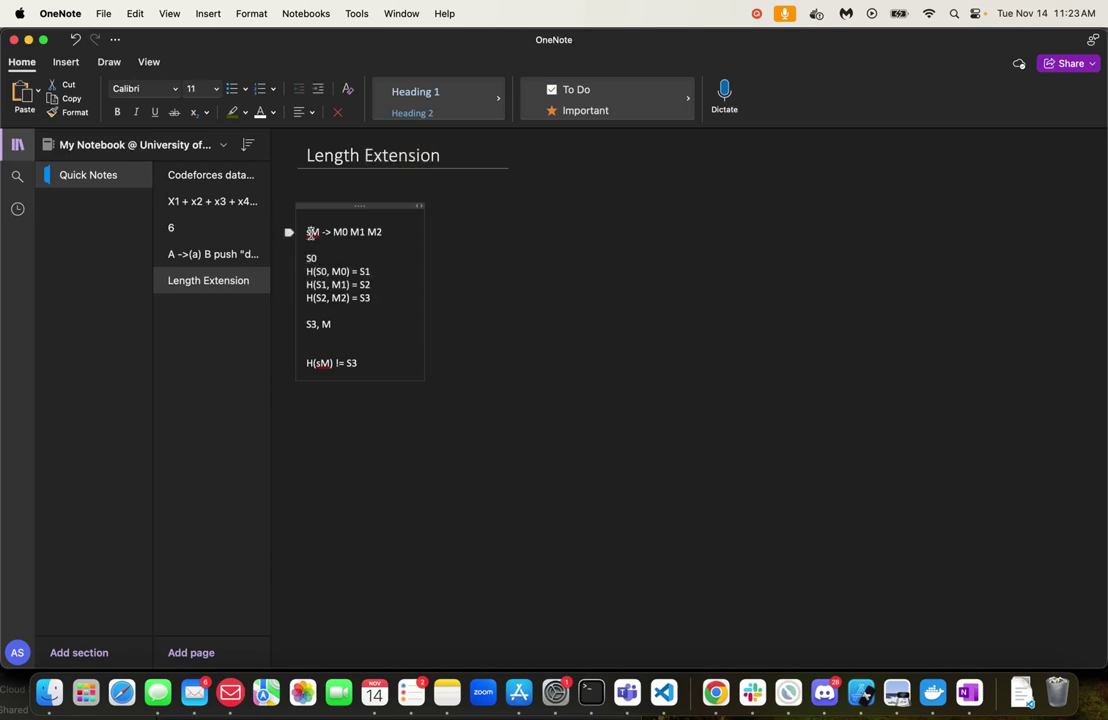
{"action": "mouse_move", "coordinate": [371, 368]}
{"action": "left_mouse_down"}
{"action": "mouse_move", "coordinate": [317, 339]}
{"action": "mouse_move", "coordinate": [310, 232]}
{"action": "left_mouse_up"}
{"action": "left_click", "coordinate": [310, 232]}
- Delete the H(sM) != S3 line
{"action": "left_click", "coordinate": [331, 325]}
{"action": "left_click_drag", "start_coordinate": [306, 366], "coordinate": [379, 367]}
{"action": "key", "text": "BackSpace"}
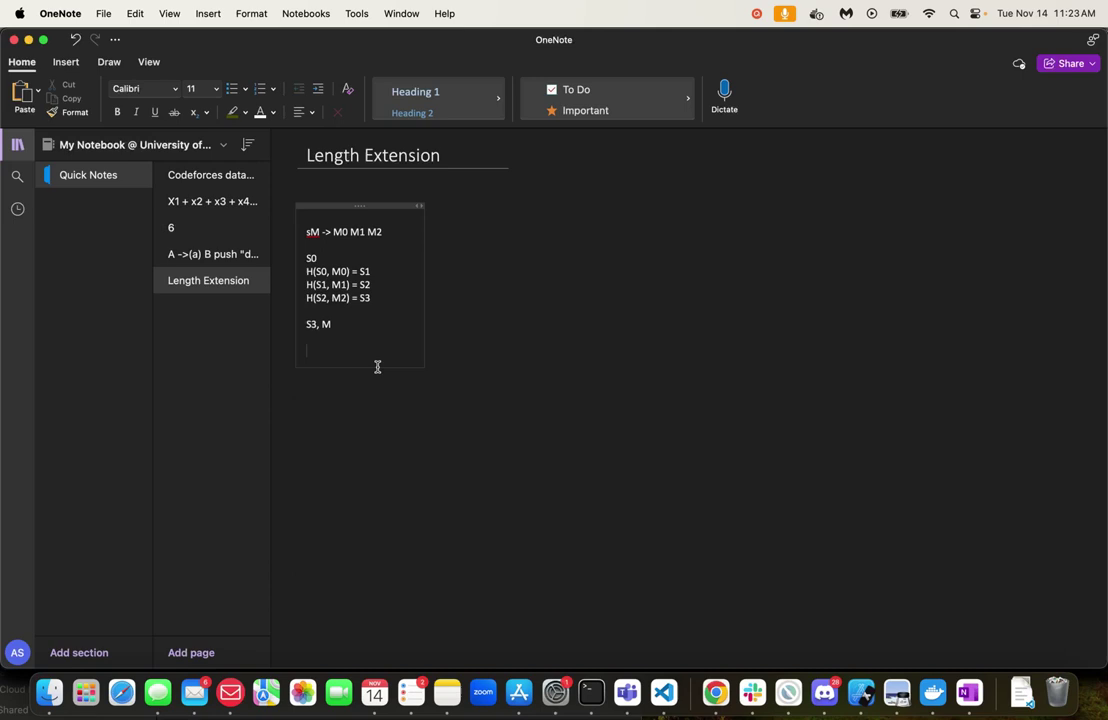
- Append M3 to the first line and add the line H(S3, M3) = S4
{"action": "left_click", "coordinate": [397, 234]}
{"action": "type", "text": "M3"}
{"action": "key", "text": "Return"}
{"action": "key", "text": "Return"}
{"action": "type", "text": "H("}
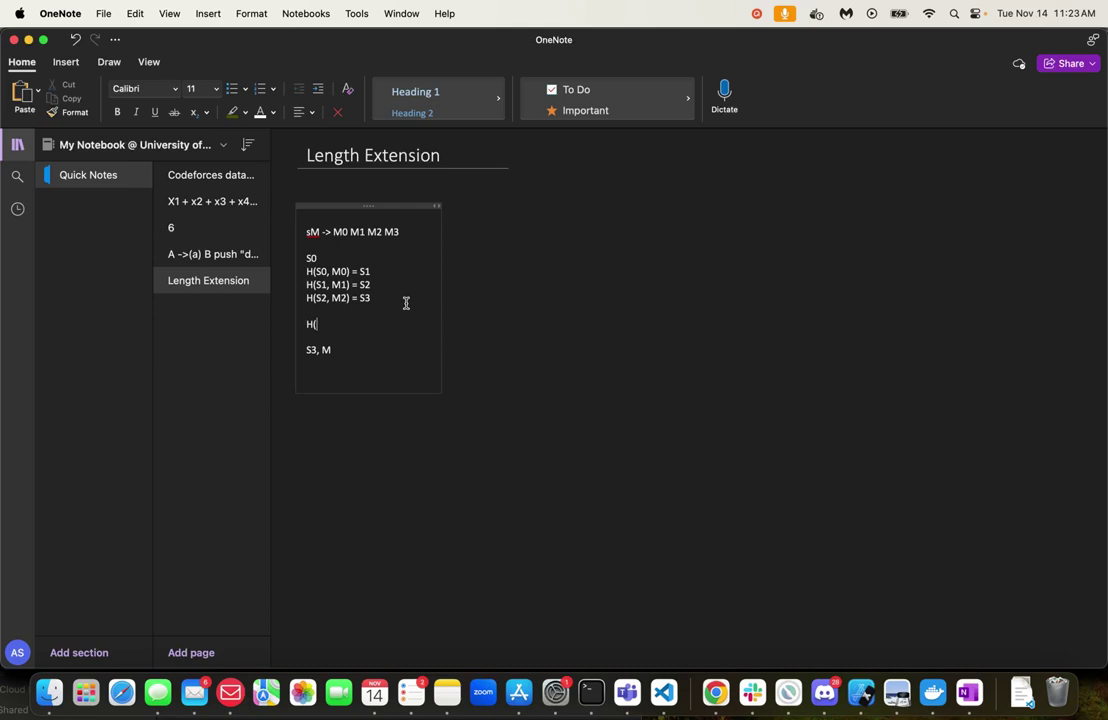
{"action": "type", "text": "S3, M3)"}
{"action": "type", "text": " = S4"}
- Undo the extension edits and add a blank line below S3, M
{"action": "left_click", "coordinate": [316, 351]}
{"action": "key", "text": "BackSpace"}
{"action": "type", "text": "4"}
{"action": "key", "text": "super+z"}
{"action": "key", "text": "super+z"}
{"action": "key", "text": "super+z"}
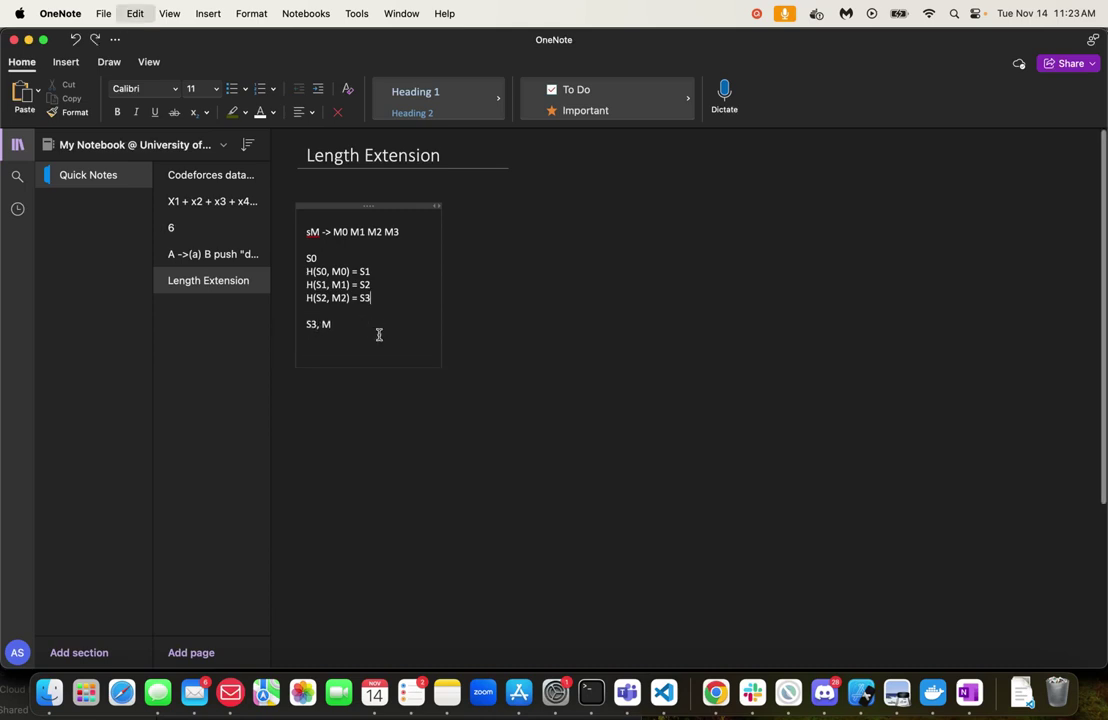
{"action": "left_click", "coordinate": [355, 344]}
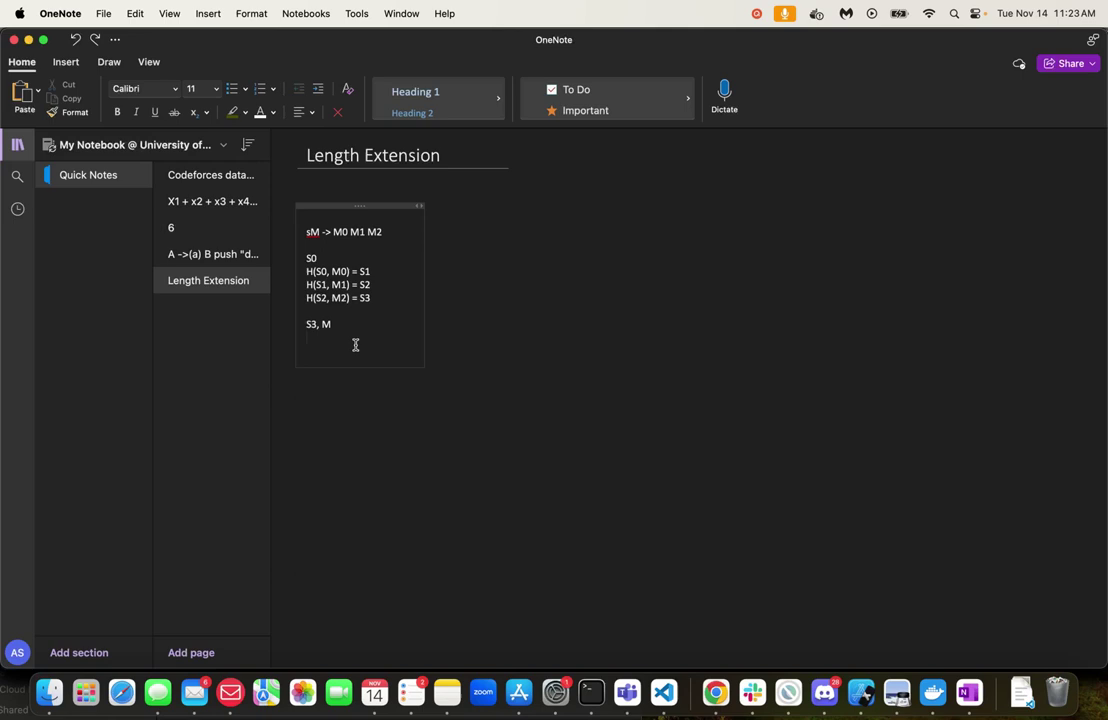
{"action": "key", "text": "Return"}
- Type S3, H(S3, M3) = S4 and S4, N on new lines below S3, M
{"action": "left_click", "coordinate": [289, 257]}
{"action": "left_click", "coordinate": [329, 357]}
{"action": "type", "text": "S3"}
{"action": "type", "text": "= S4"}
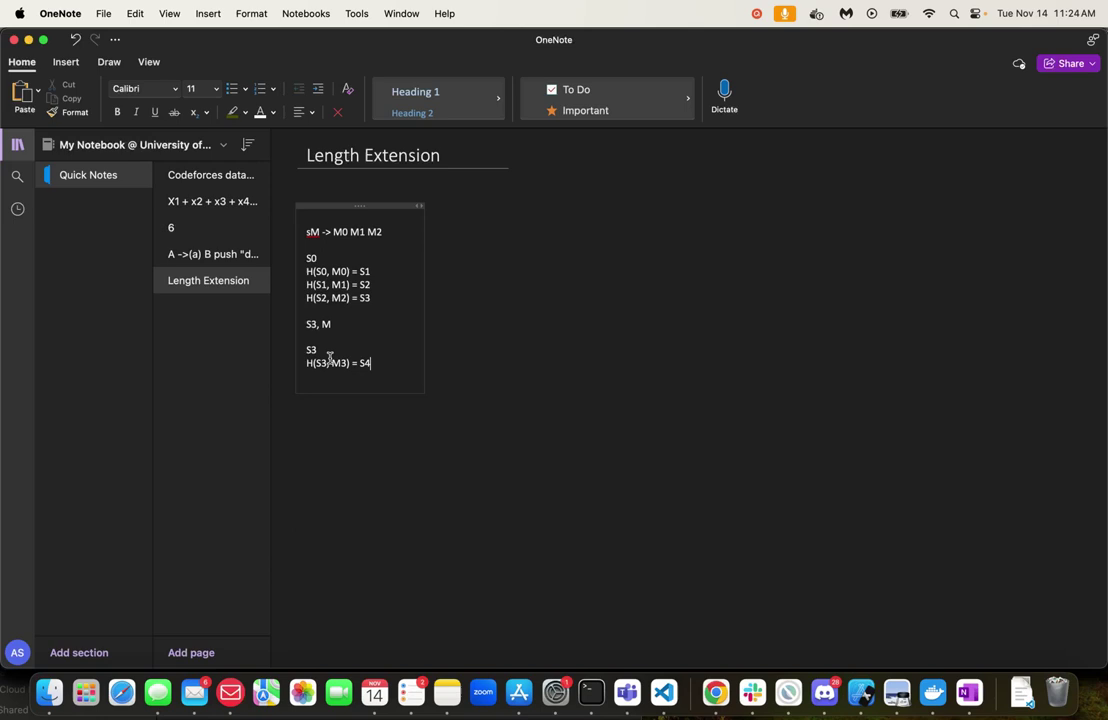
{"action": "key", "text": "Return"}
{"action": "key", "text": "Return"}
{"action": "left_click", "coordinate": [324, 377]}
{"action": "type", "text": "S4, "}
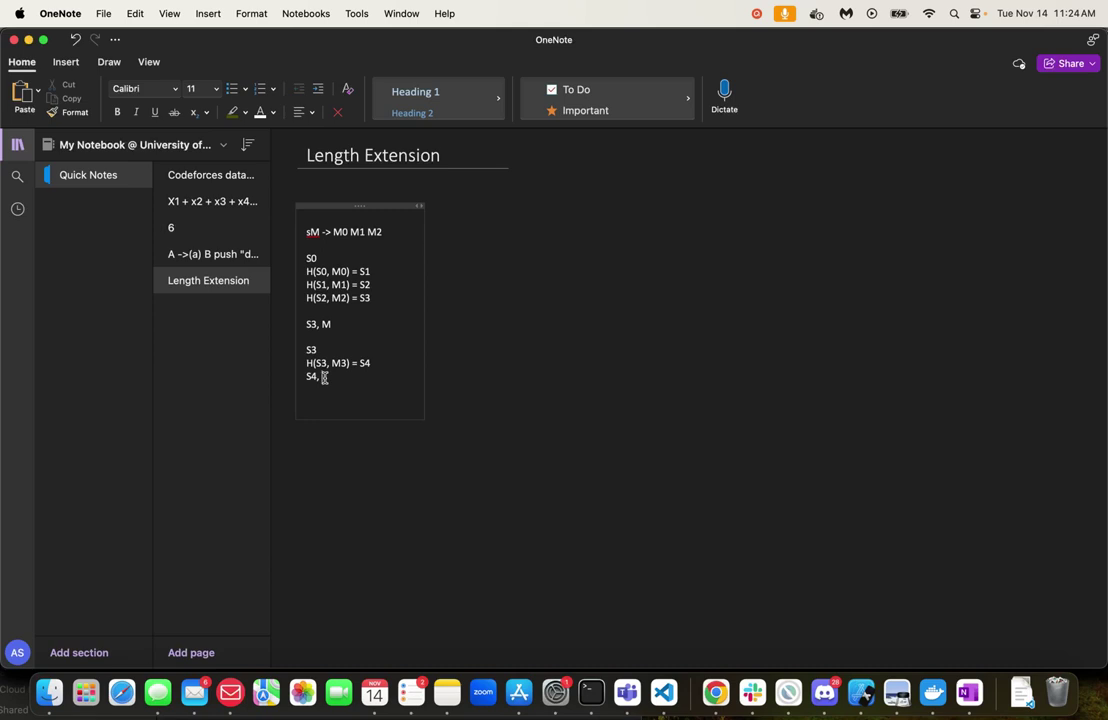
{"action": "type", "text": "N"}
{"action": "key", "text": "Return"}
- Add the line sM+M3 -> M0 M1 M2 M3 at the end of the note
{"action": "type", "text": "sM"}
{"action": "type", "text": "+M3 "}
{"action": "type", "text": "-> M0 M1 "}
{"action": "type", "text": "M2 M3"}
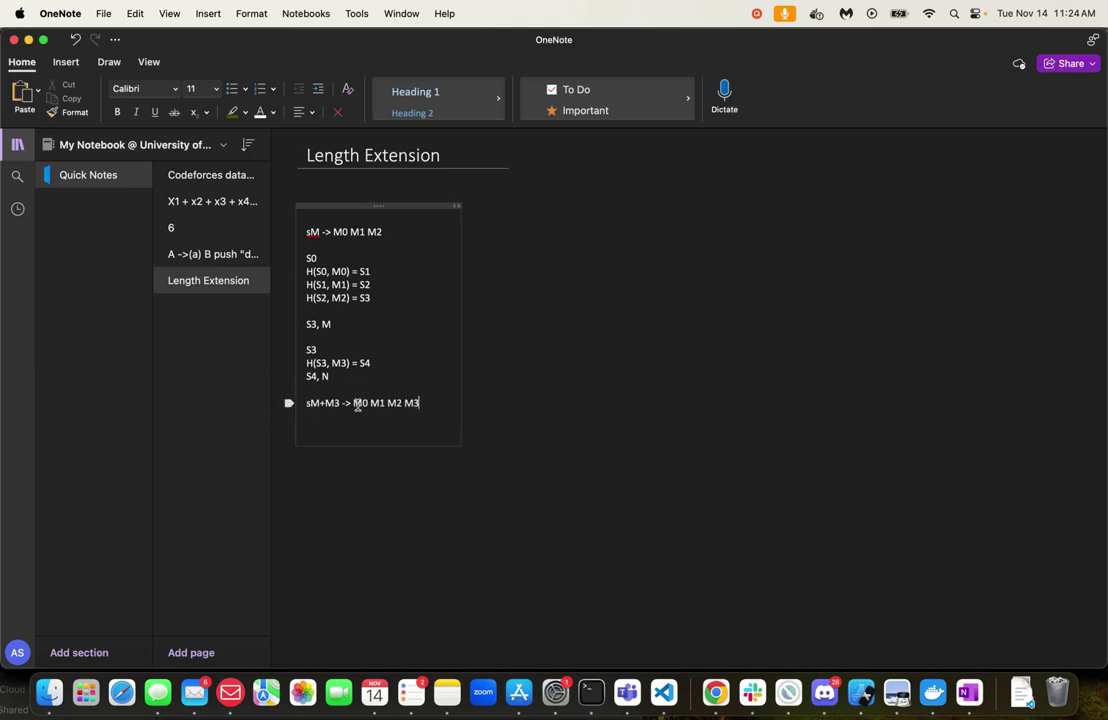
{"action": "left_click_drag", "start_coordinate": [354, 404], "coordinate": [428, 405]}
{"action": "left_click_drag", "start_coordinate": [304, 258], "coordinate": [378, 307]}
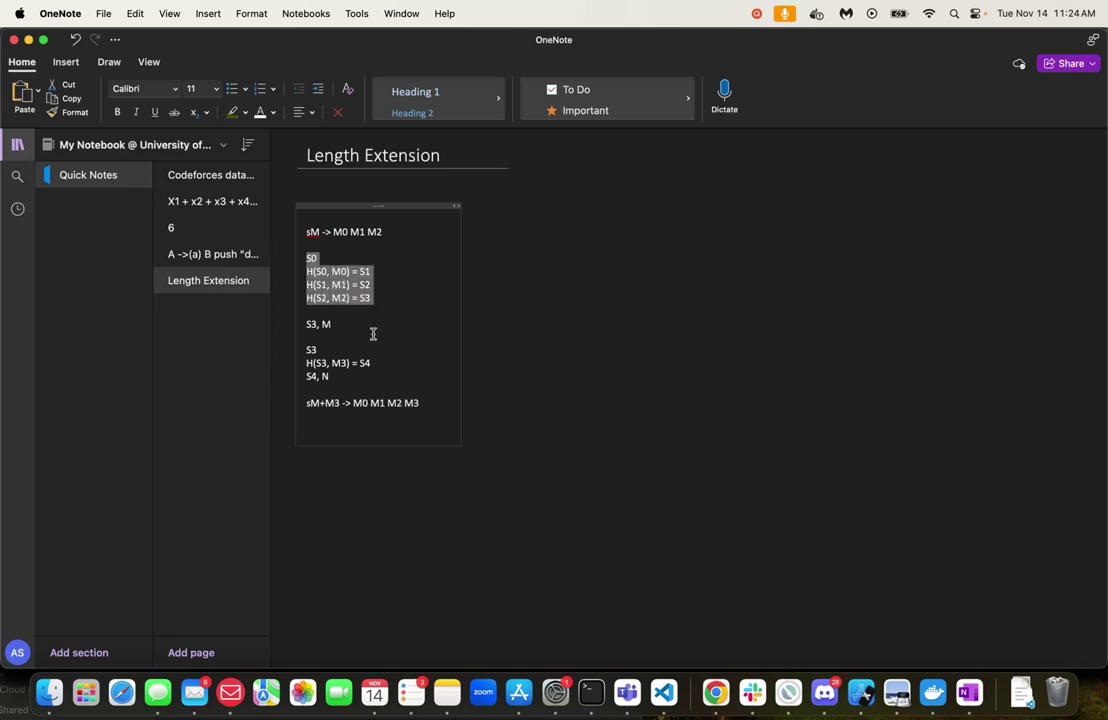
{"action": "double_click", "coordinate": [365, 298]}
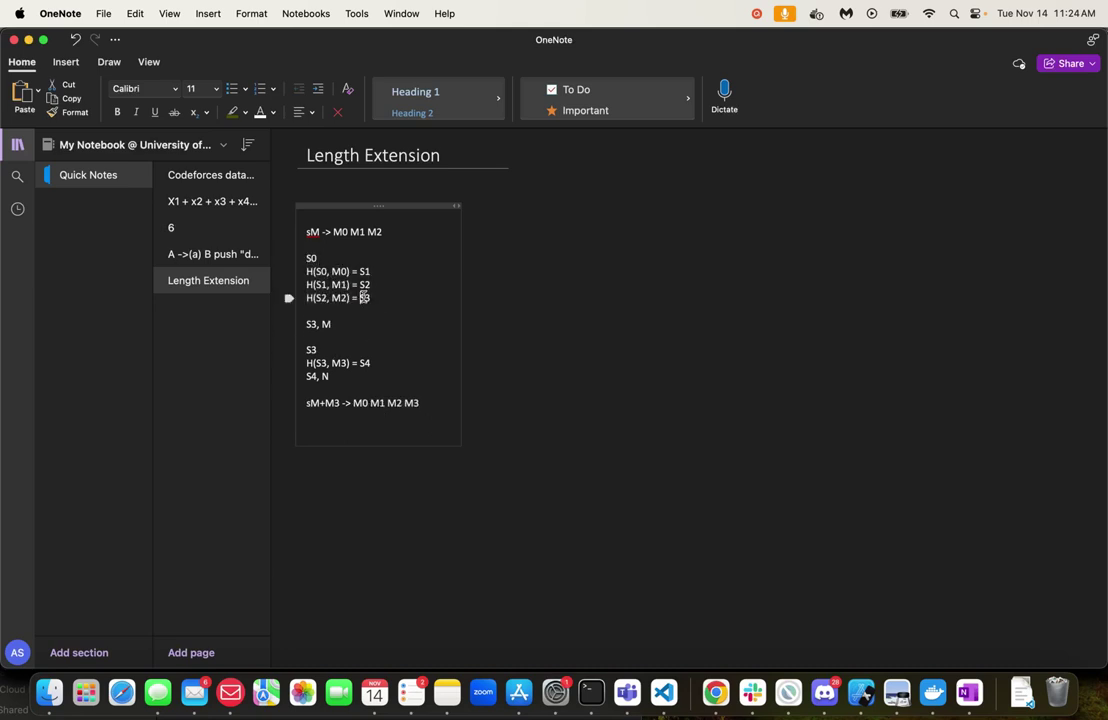
{"action": "left_click", "coordinate": [336, 364]}
- Delete every line from S3, M to the end of the note
{"action": "left_click_drag", "start_coordinate": [340, 366], "coordinate": [361, 366]}
{"action": "left_click", "coordinate": [362, 366]}
{"action": "double_click", "coordinate": [364, 364]}
{"action": "left_click", "coordinate": [418, 403]}
{"action": "mouse_move", "coordinate": [420, 403]}
{"action": "left_mouse_down"}
{"action": "mouse_move", "coordinate": [309, 339]}
{"action": "mouse_move", "coordinate": [310, 328]}
{"action": "left_mouse_up"}
{"action": "key", "text": "BackSpace"}
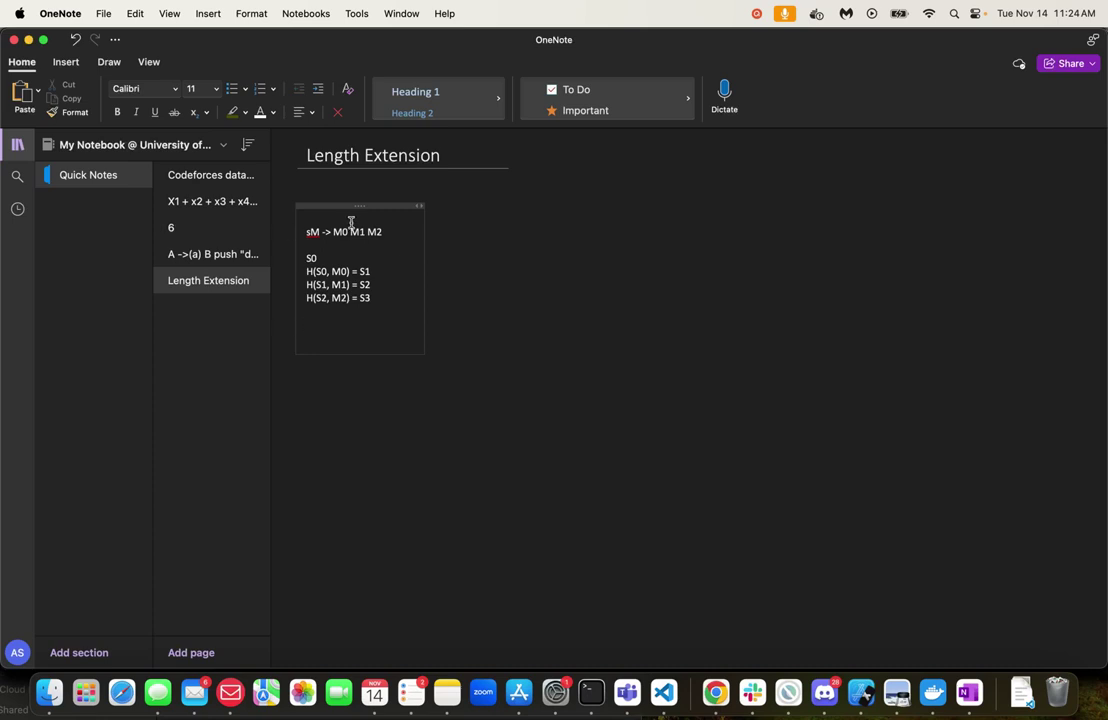
- Delete all remaining lines, from sM -> M0 M1 M2 through H(S2, M2) = S3
{"action": "left_click_drag", "start_coordinate": [333, 231], "coordinate": [382, 233]}
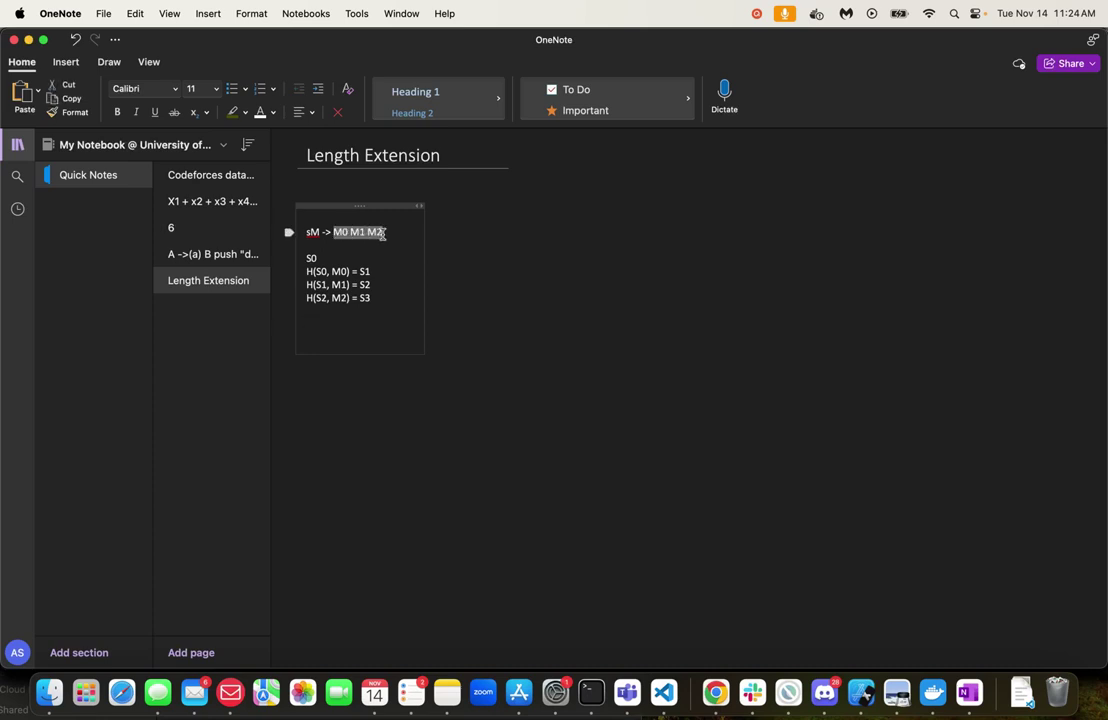
{"action": "left_click", "coordinate": [341, 323]}
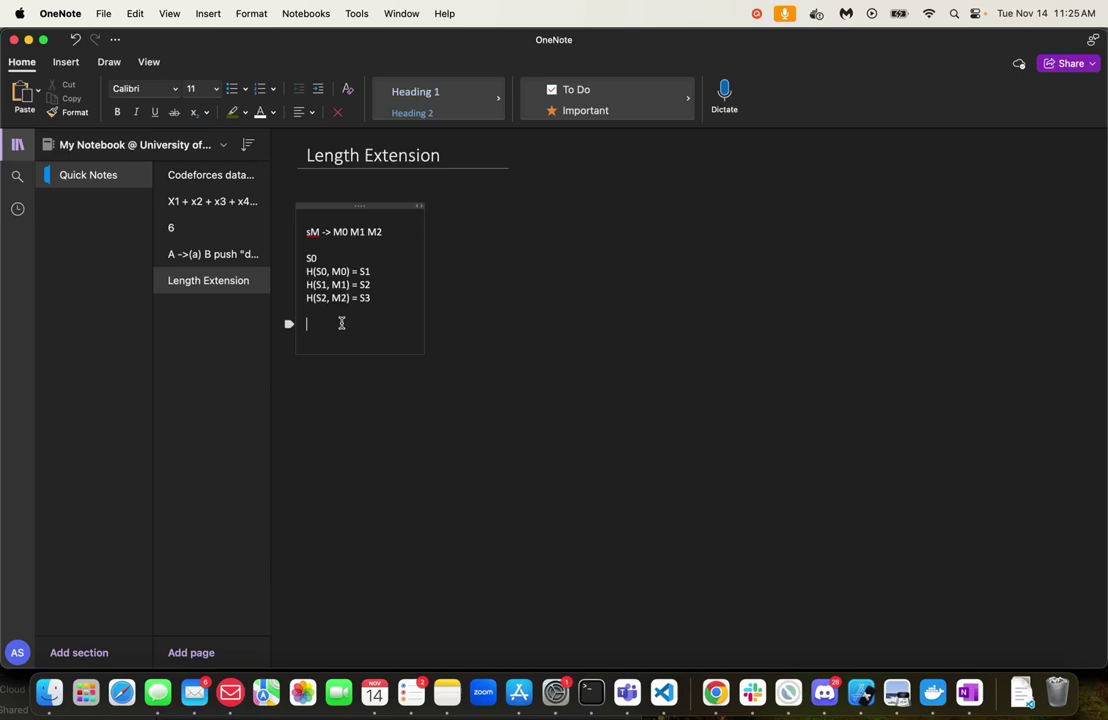
{"action": "left_click_drag", "start_coordinate": [383, 307], "coordinate": [289, 215]}
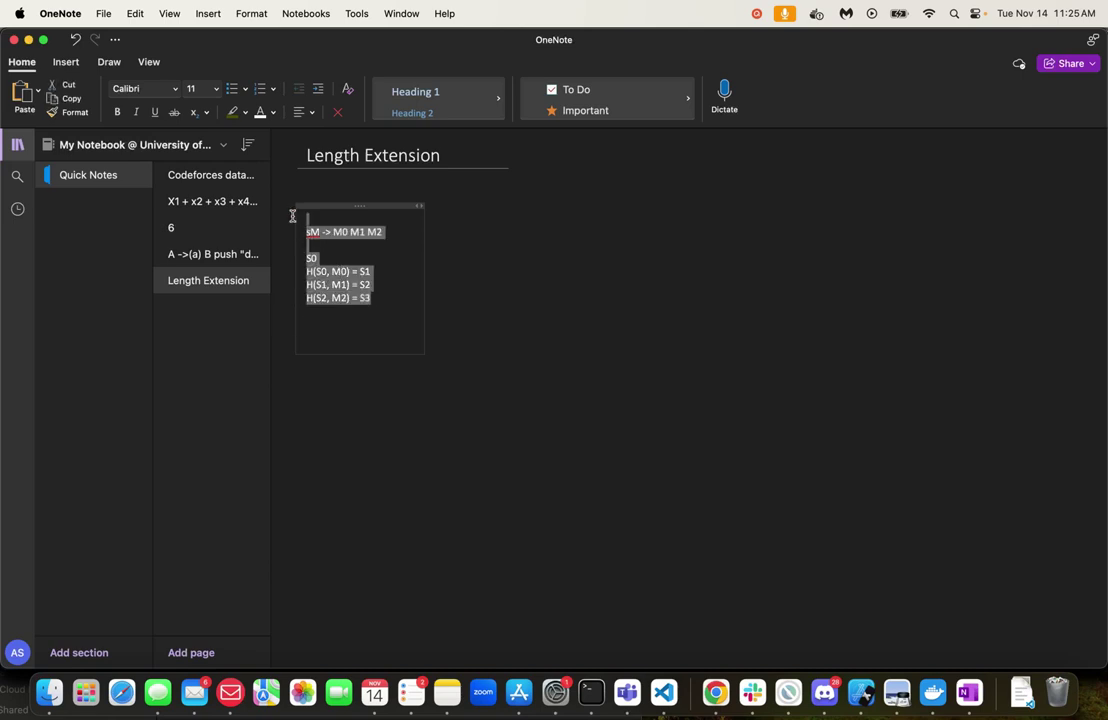
{"action": "key", "text": "BackSpace"}
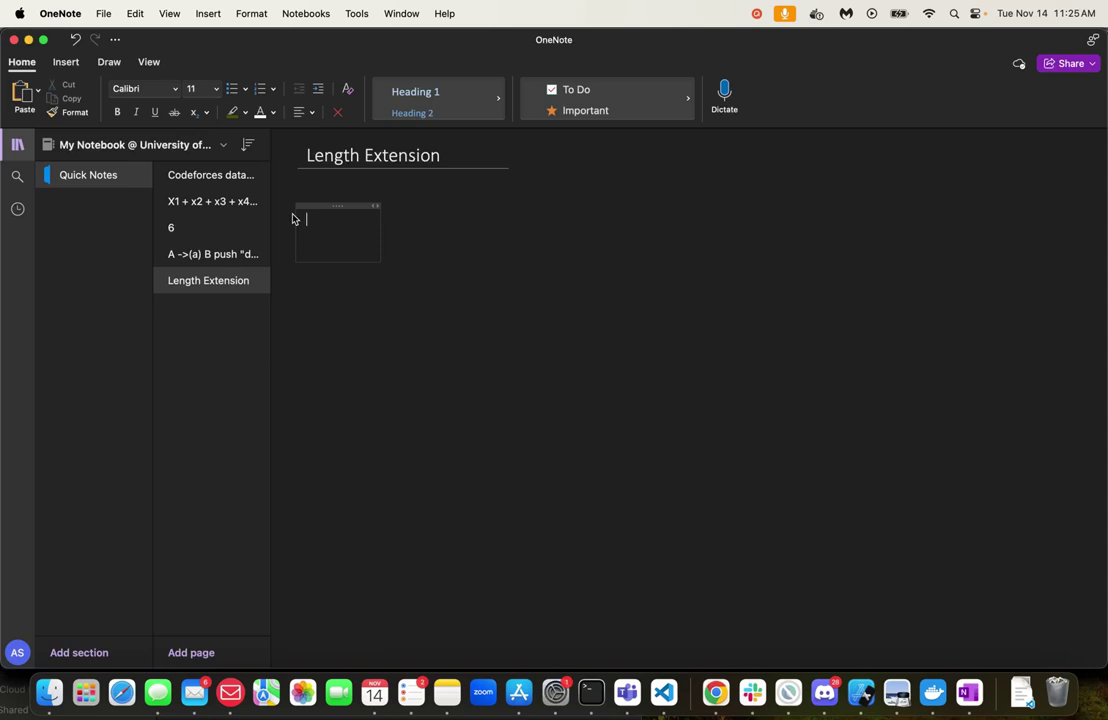
- Type Hash, with Command + Command on the line below it
{"action": "type", "text": "comman"}
{"action": "type", "text": "d"}
{"action": "key", "text": "BackSpace"}
{"action": "key", "text": "BackSpace"}
{"action": "key", "text": "BackSpace"}
{"action": "type", "text": "Hash"}
{"action": "key", "text": "Return"}
{"action": "type", "text": "Command"}
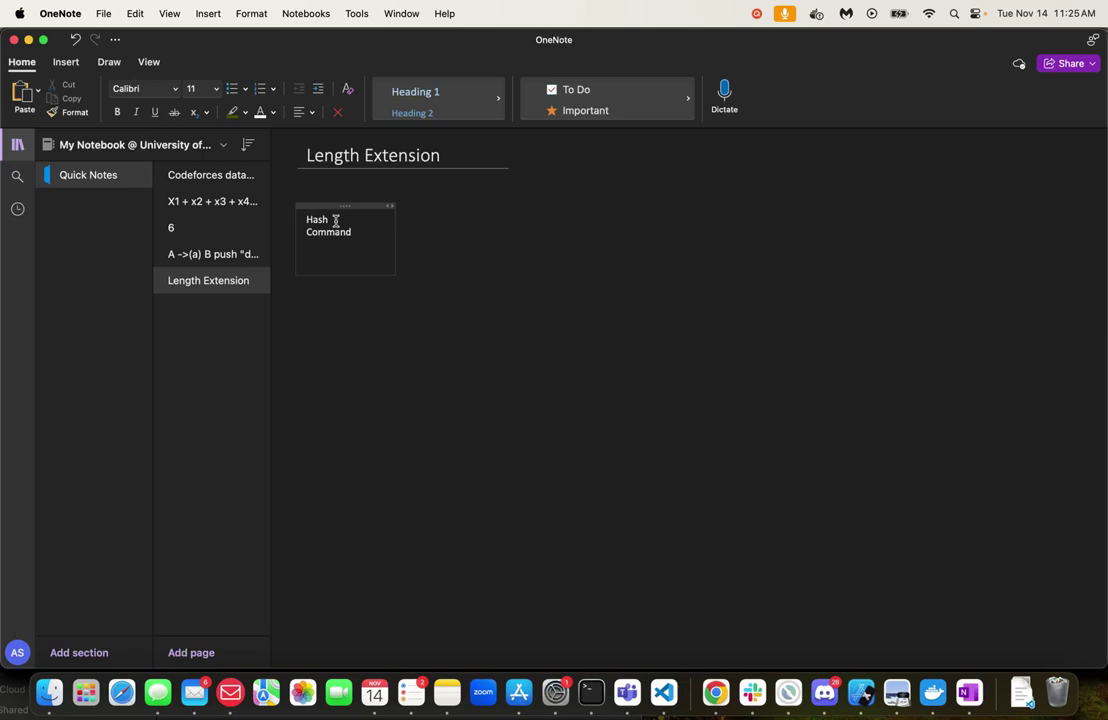
{"action": "triple_click", "coordinate": [405, 157]}
{"action": "left_click", "coordinate": [361, 233]}
{"action": "type", "text": "+ Command"}
- Check the words Hash and Command, then select all of the note's text with Cmd+A
{"action": "double_click", "coordinate": [318, 219]}
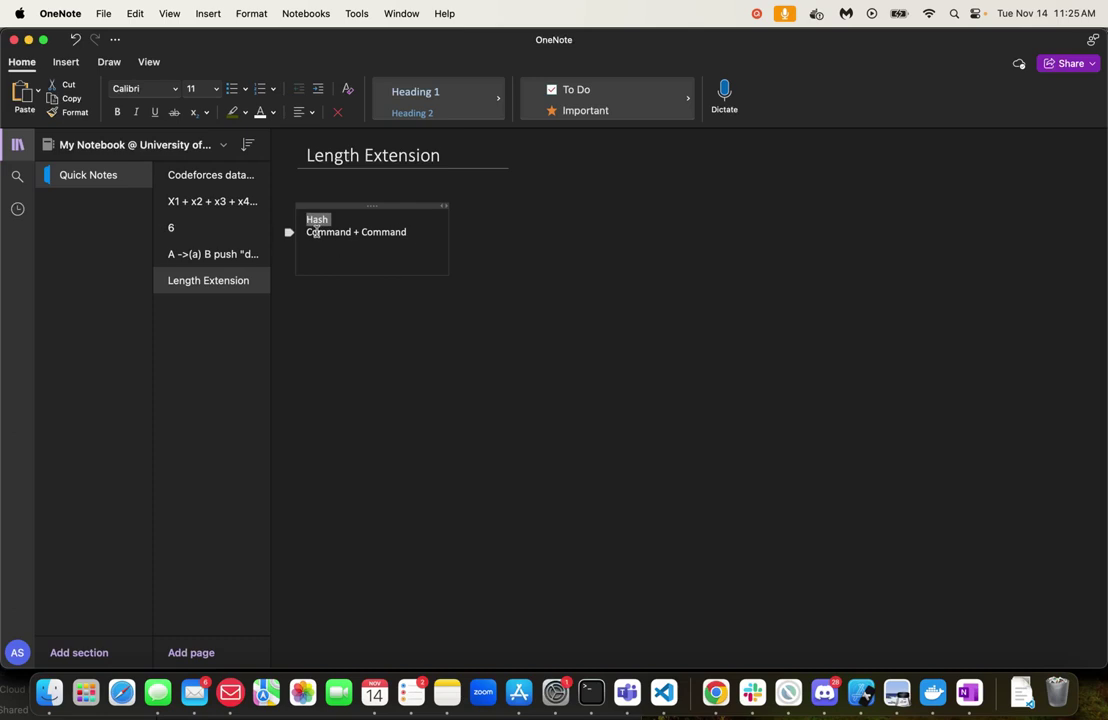
{"action": "double_click", "coordinate": [320, 232]}
{"action": "double_click", "coordinate": [366, 232]}
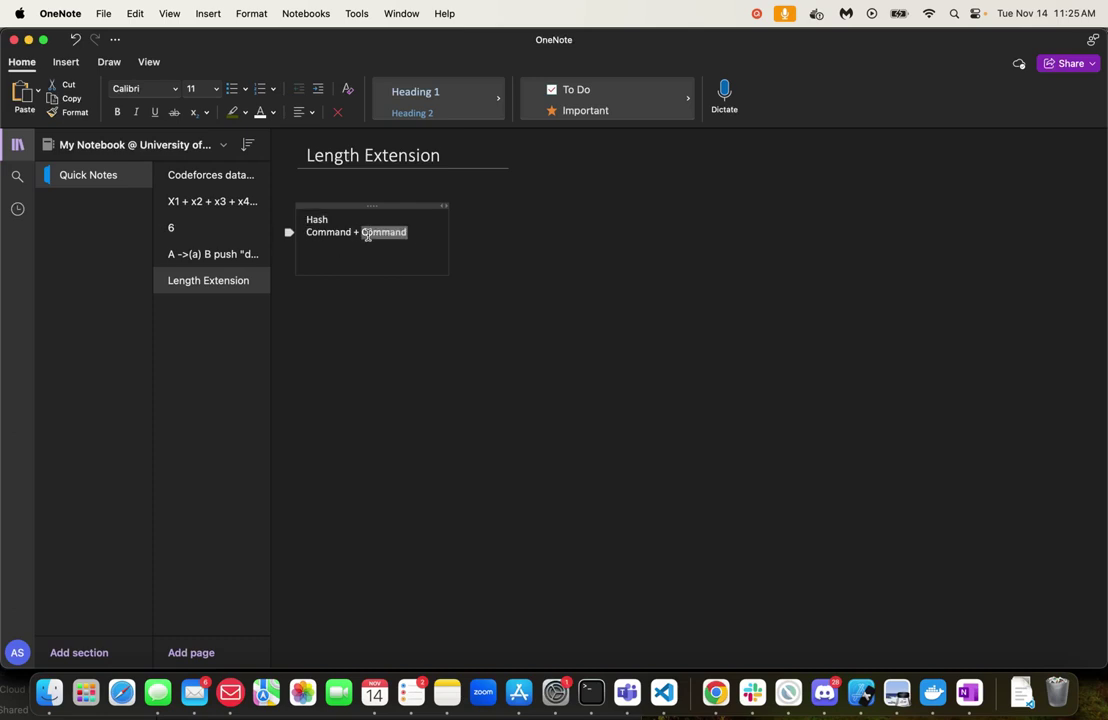
{"action": "left_click", "coordinate": [423, 231]}
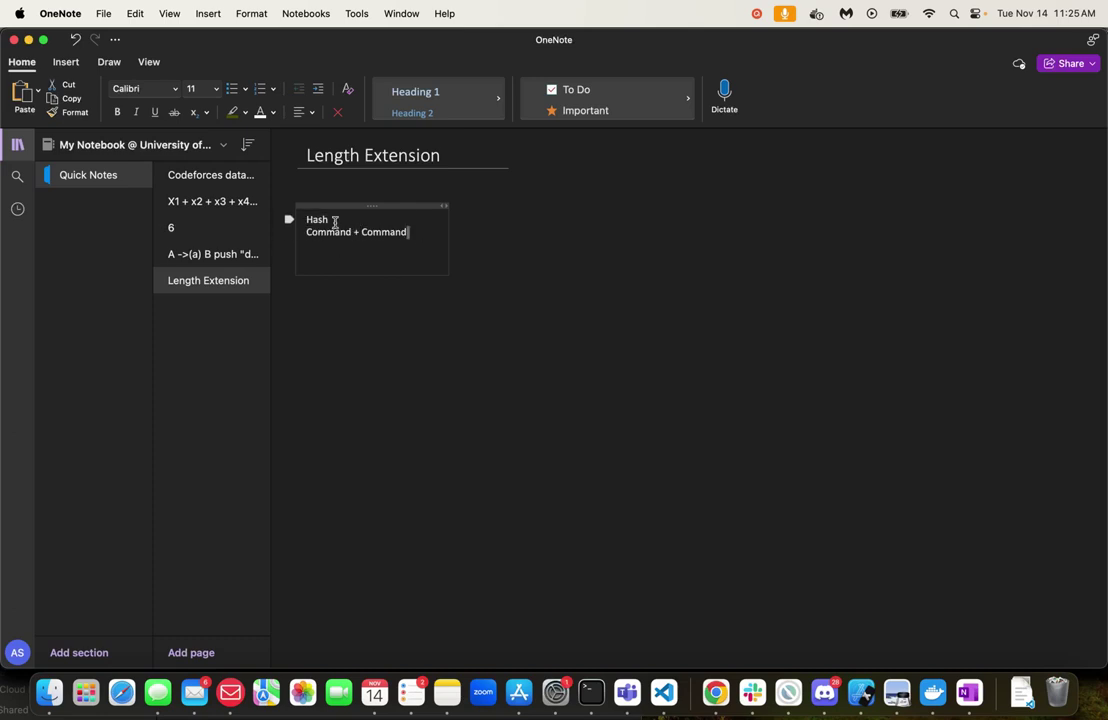
{"action": "left_click", "coordinate": [419, 236]}
{"action": "key", "text": "super+a"}
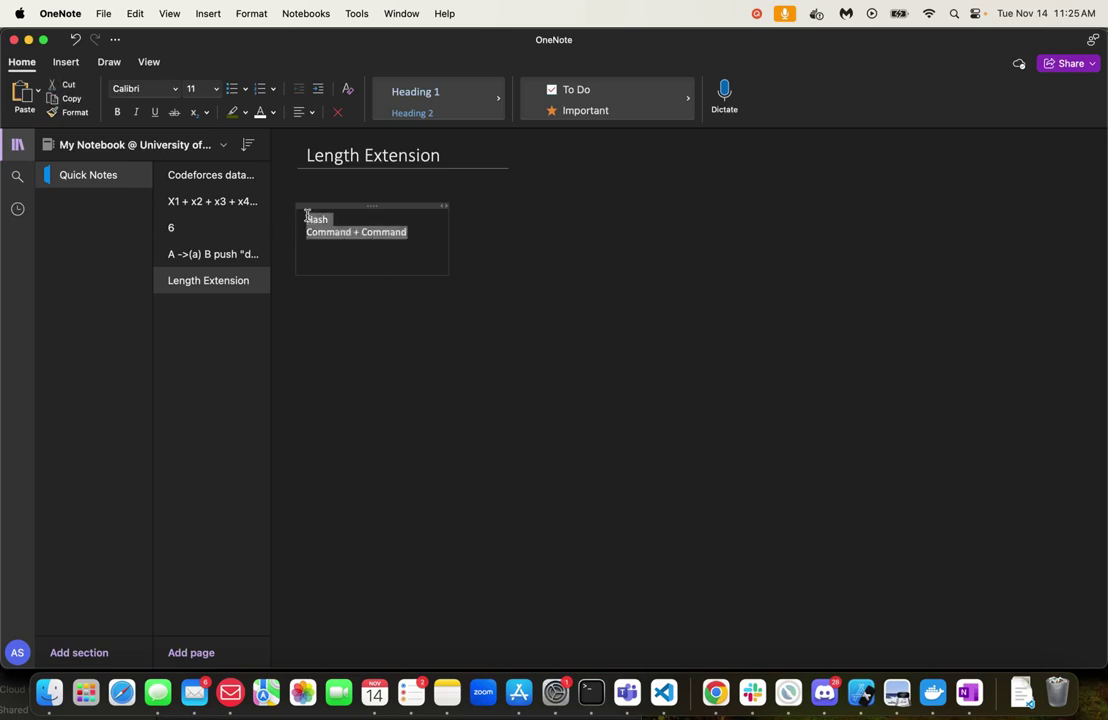
{"action": "left_click", "coordinate": [757, 14]}
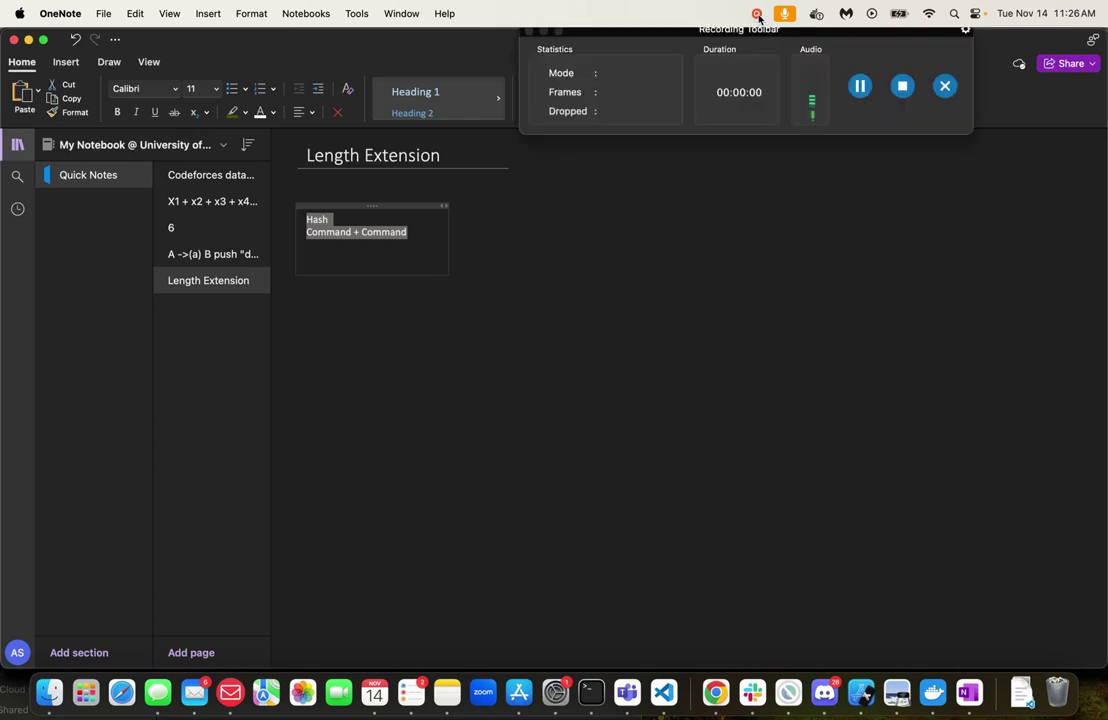